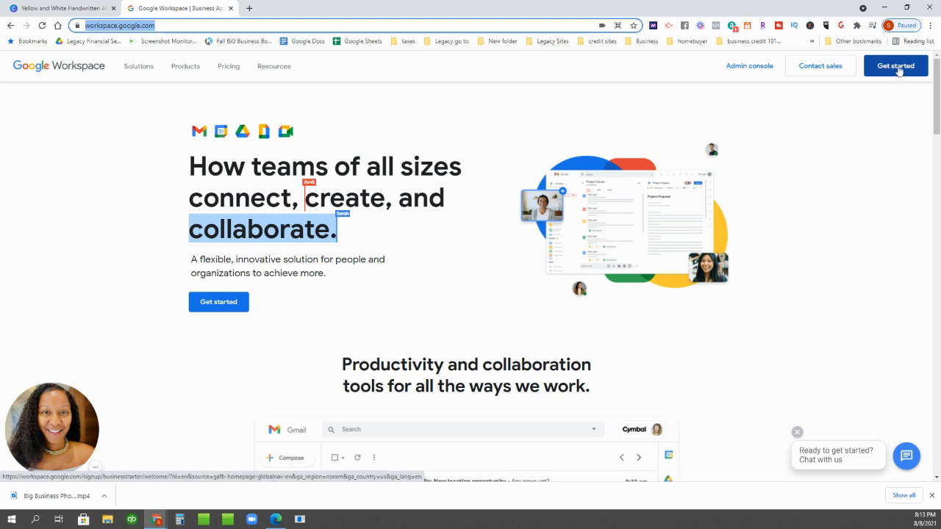
# - Start the sign-up with business name 'Legacy Business Hub LLC' and 2-9 employees, and submit it
pyautogui.click(897, 66)
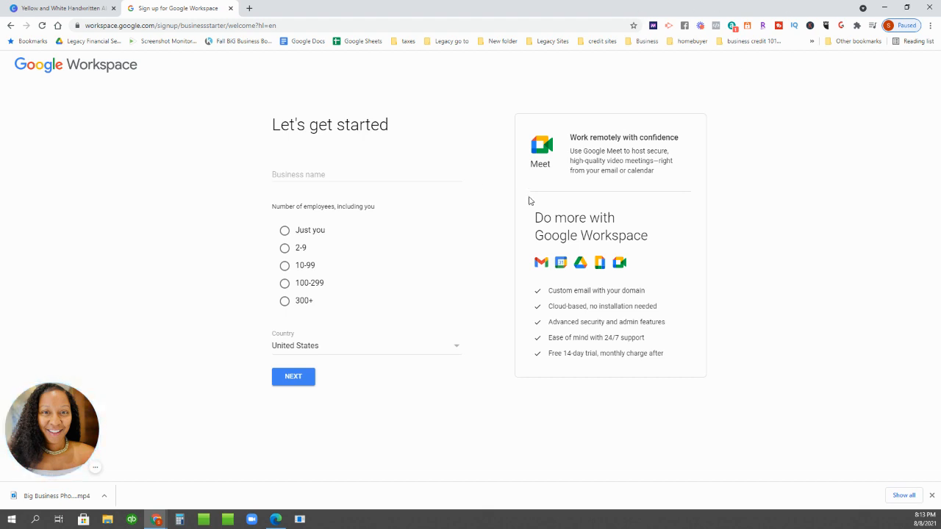
pyautogui.click(347, 171)
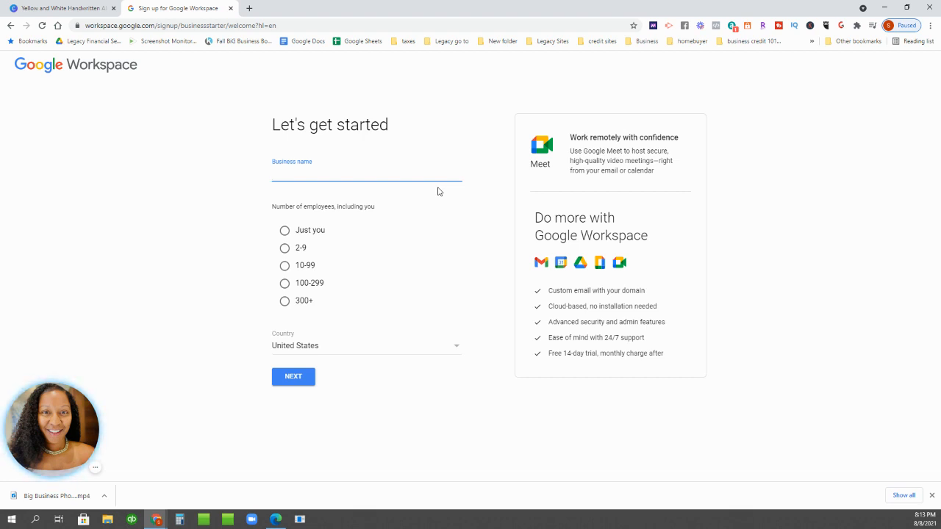
pyautogui.write('Legacy')
pyautogui.write('Business')
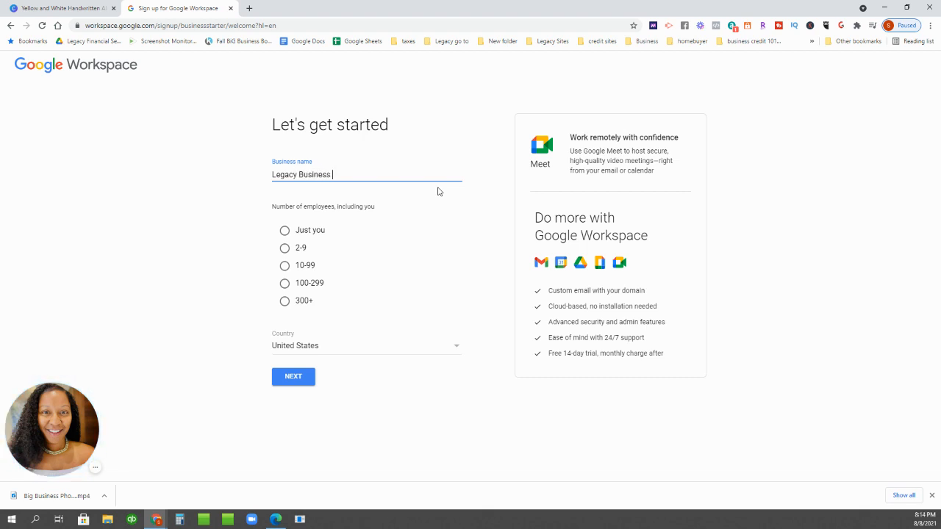
pyautogui.write(' Hub')
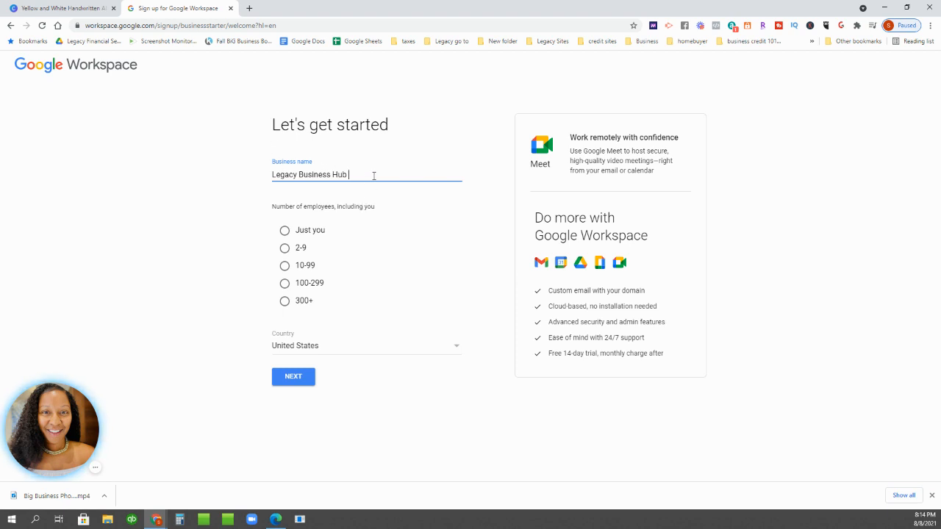
pyautogui.write('LLC')
pyautogui.click(286, 251)
pyautogui.click(293, 377)
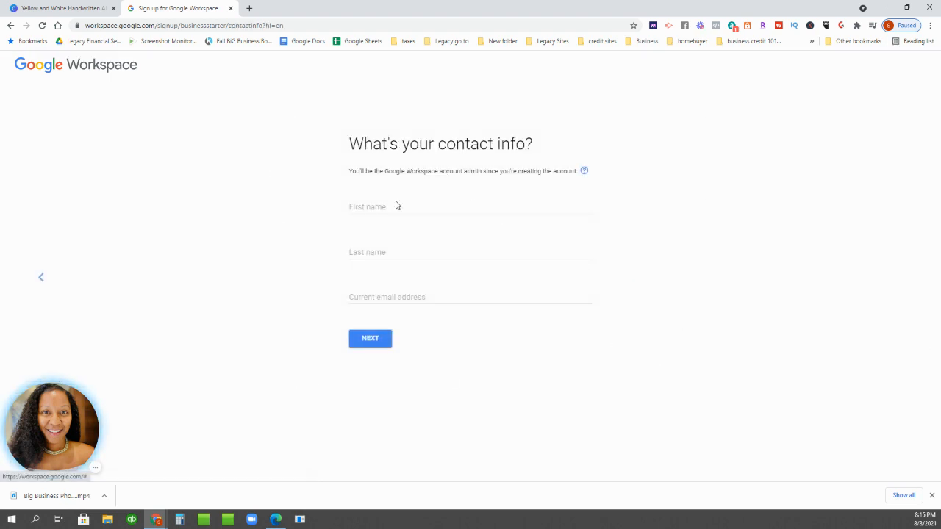
# - Enter the admin's first name, last name and current e-mail, then indicate a new domain is needed
pyautogui.click(395, 205)
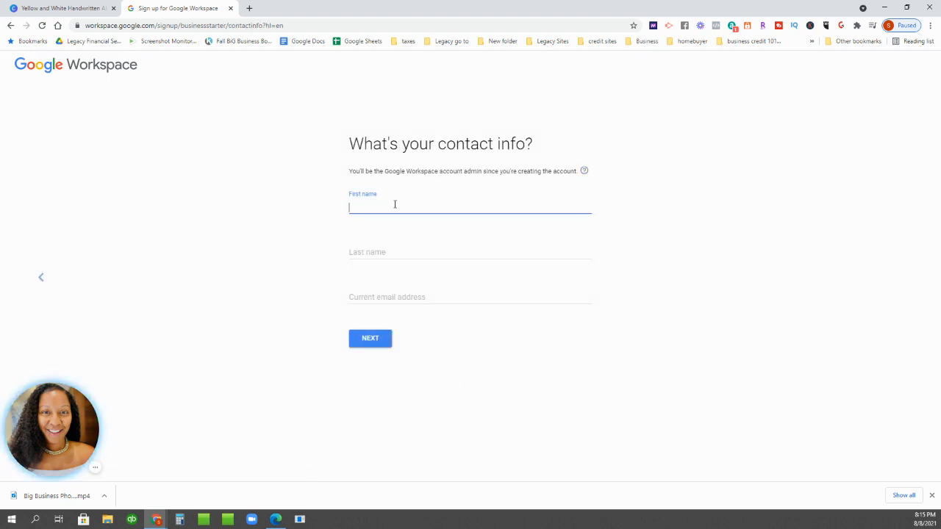
pyautogui.press('Tab')
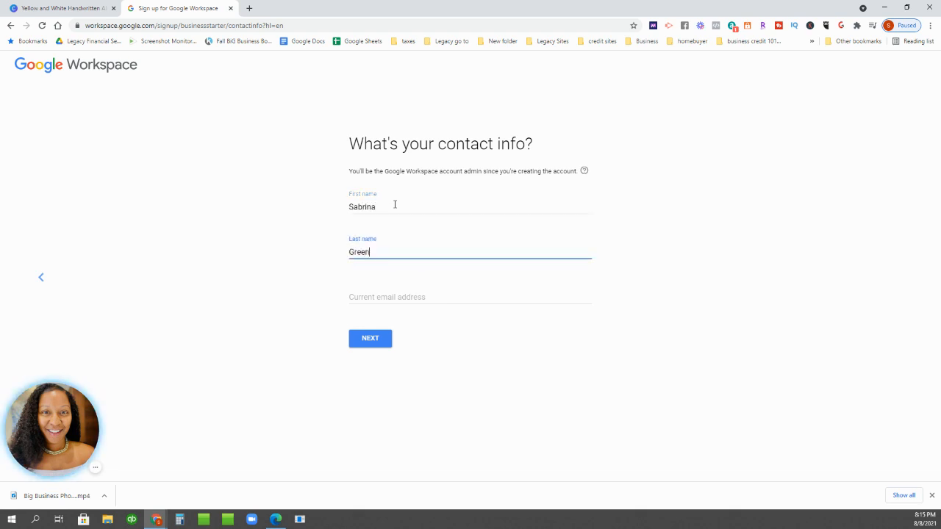
pyautogui.press('Tab')
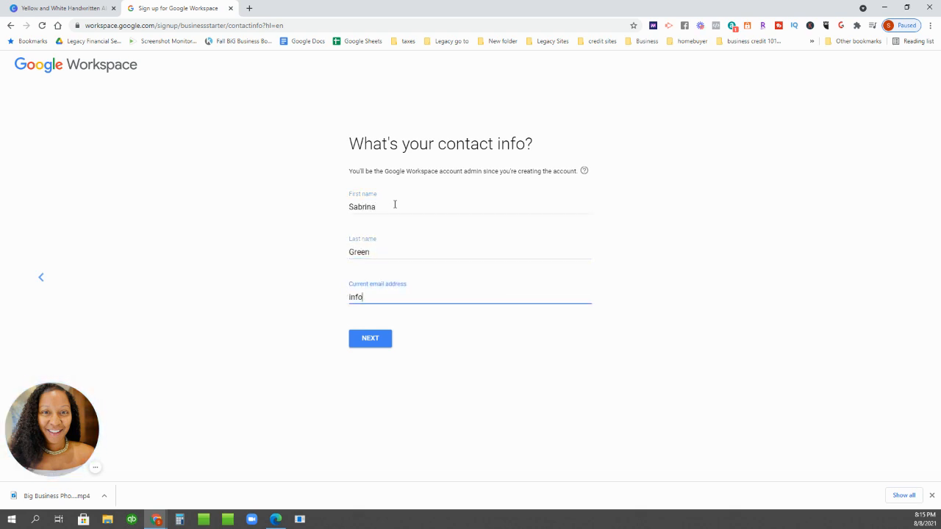
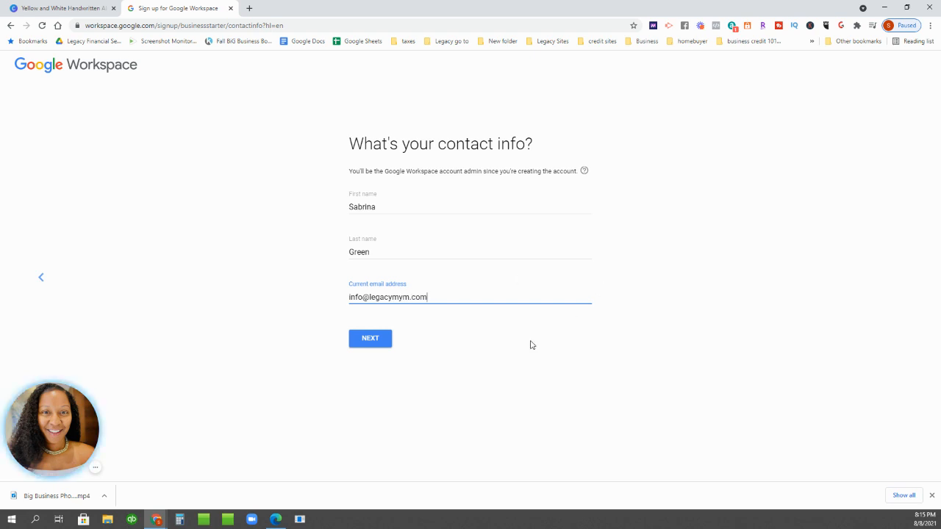
pyautogui.click(376, 349)
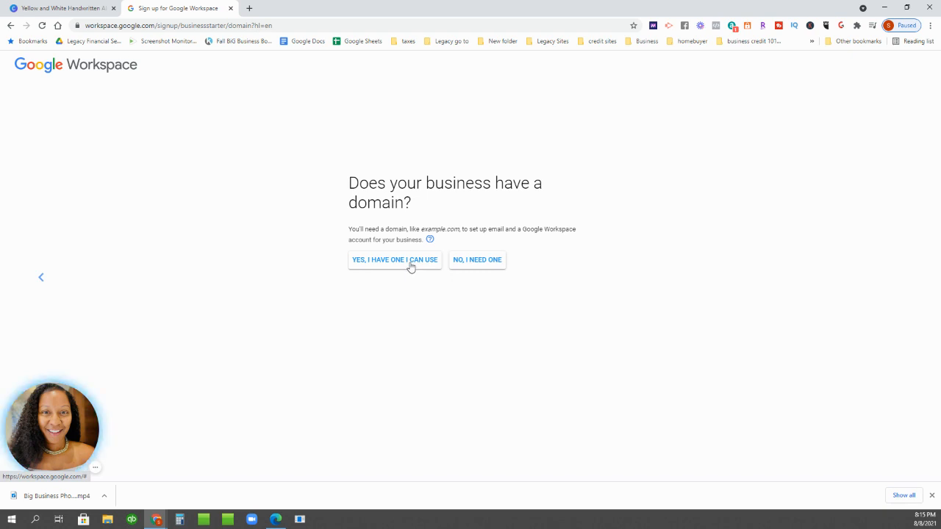
pyautogui.click(494, 262)
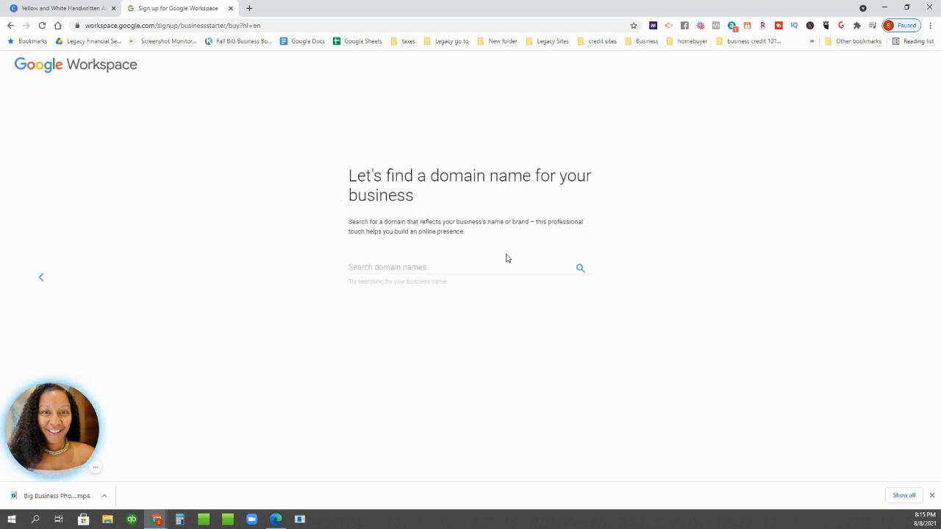
# - Search domain names for 'legacy business hub', correcting a typo, and browse the results
pyautogui.click(422, 265)
pyautogui.write('leg')
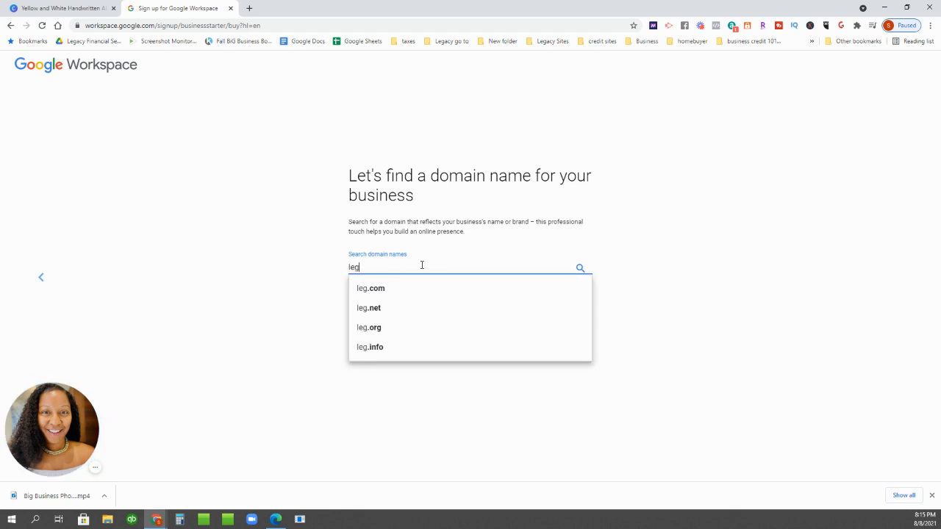
pyautogui.write('acy busine')
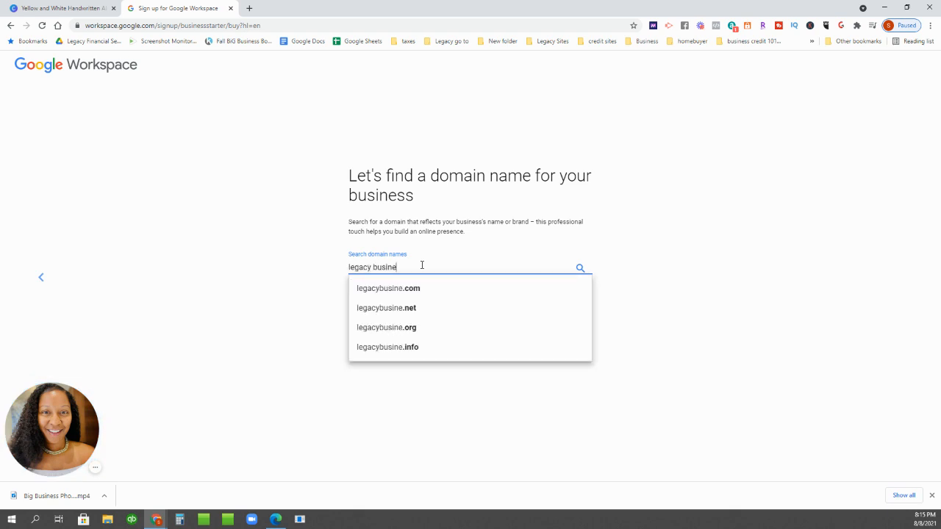
pyautogui.write('ss hub')
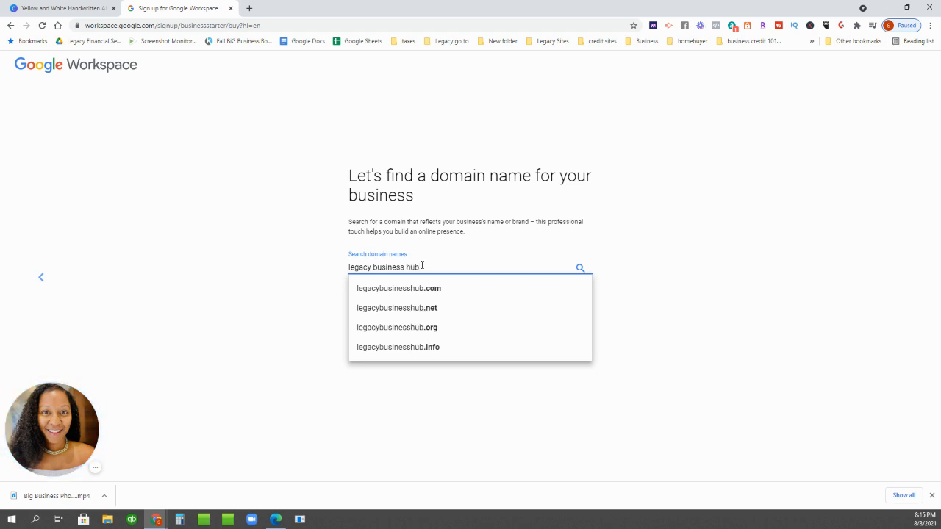
pyautogui.press('Return')
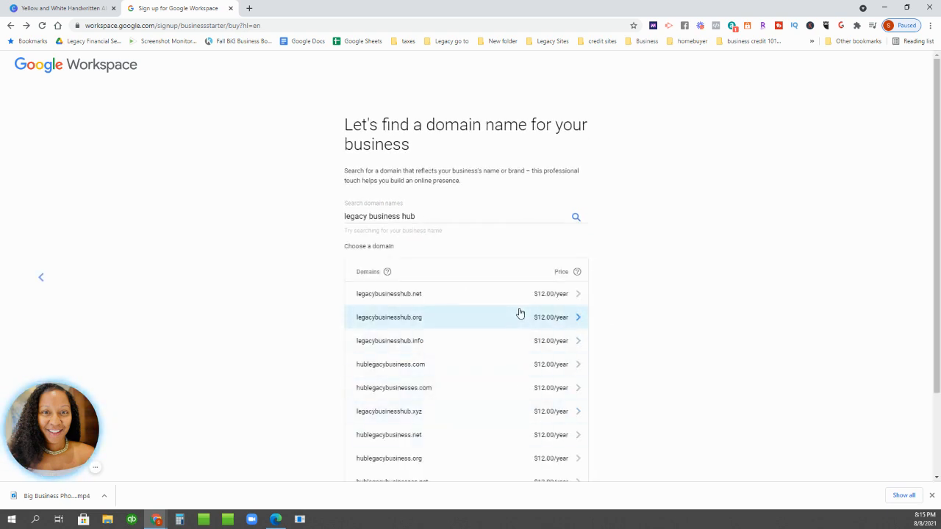
pyautogui.scroll(-2, 519, 313)
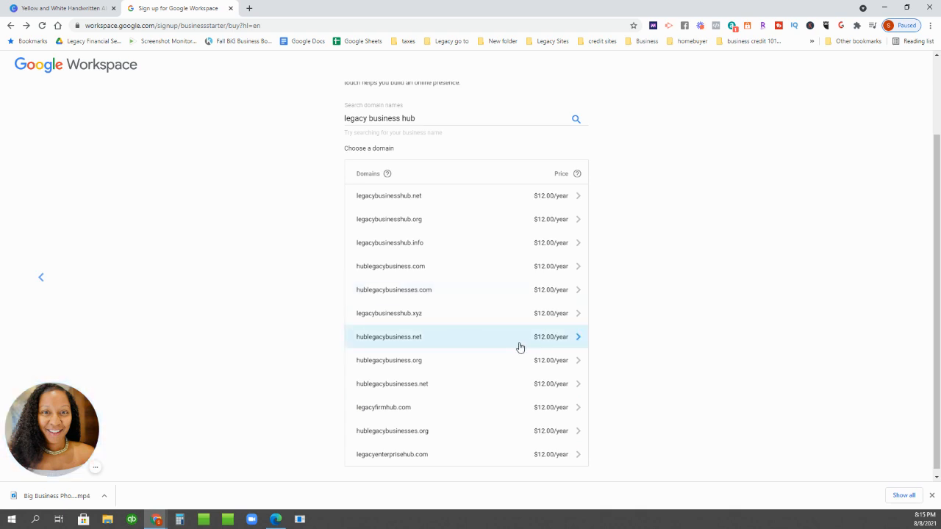
# - Change the search to 'legacy biz hub' and pick legacybizhub.com from the suggestions
pyautogui.click(391, 118)
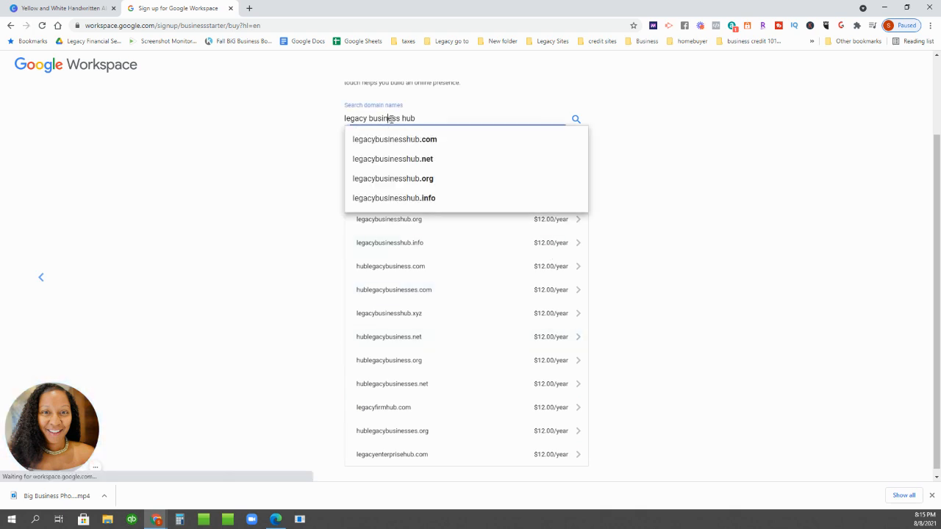
pyautogui.doubleClick(392, 119)
pyautogui.write('biz')
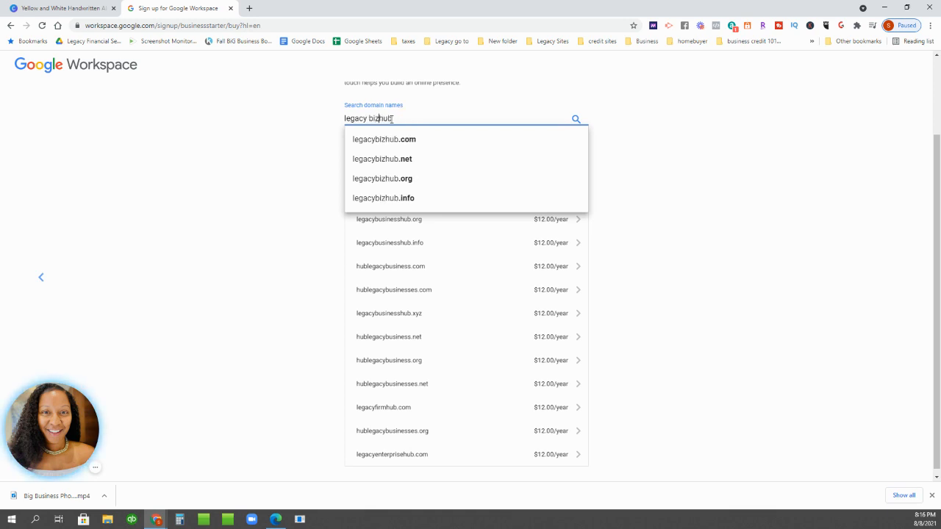
pyautogui.click(391, 143)
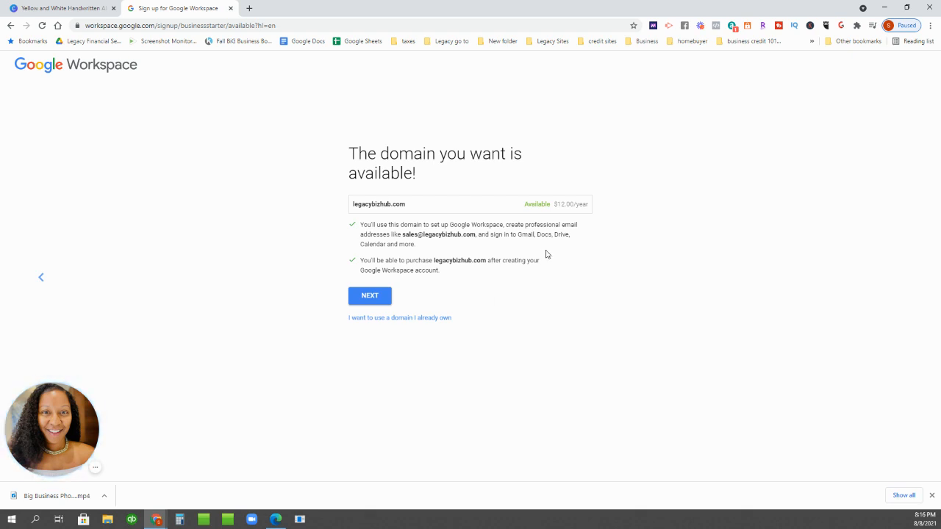
pyautogui.moveTo(602, 208)
pyautogui.mouseDown()
pyautogui.moveTo(588, 198)
pyautogui.moveTo(596, 206)
pyautogui.moveTo(585, 211)
pyautogui.mouseUp()
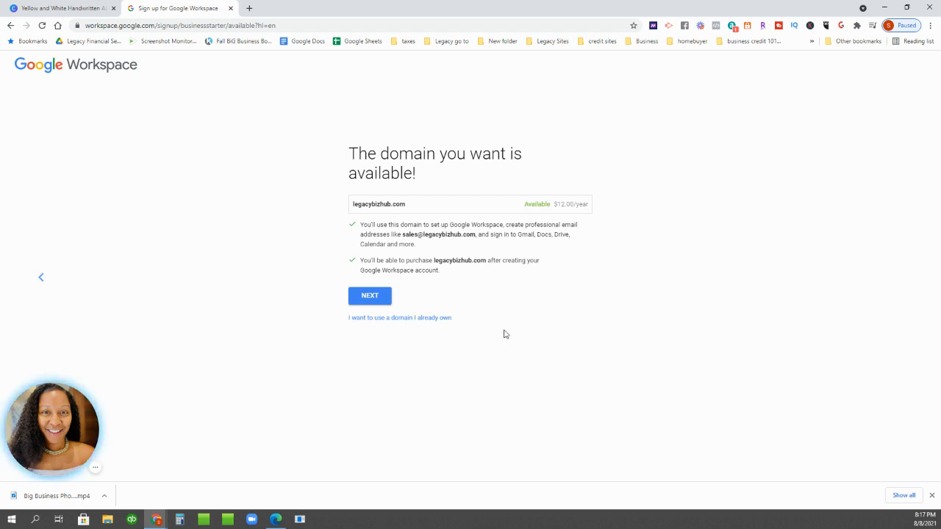
# - Accept legacybizhub.com, enter the business address and phone, and decline product tips for users
pyautogui.click(380, 299)
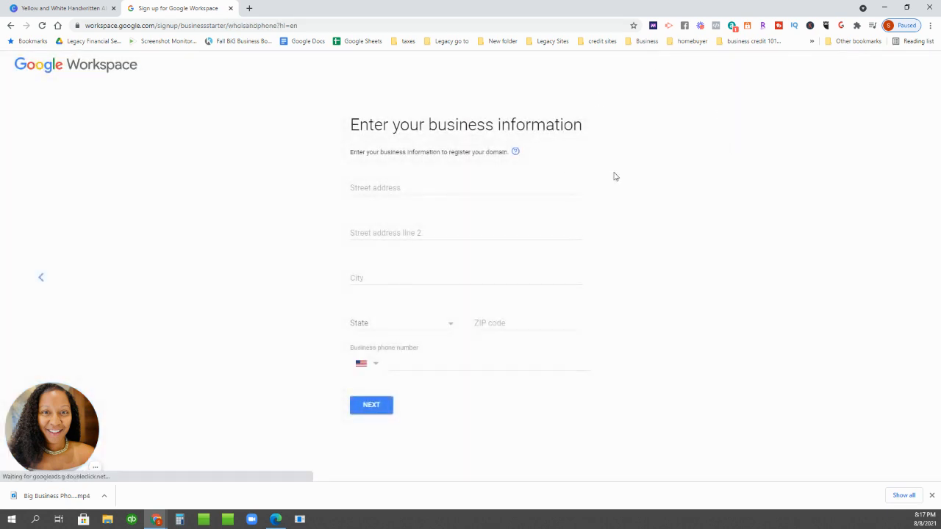
pyautogui.click(401, 187)
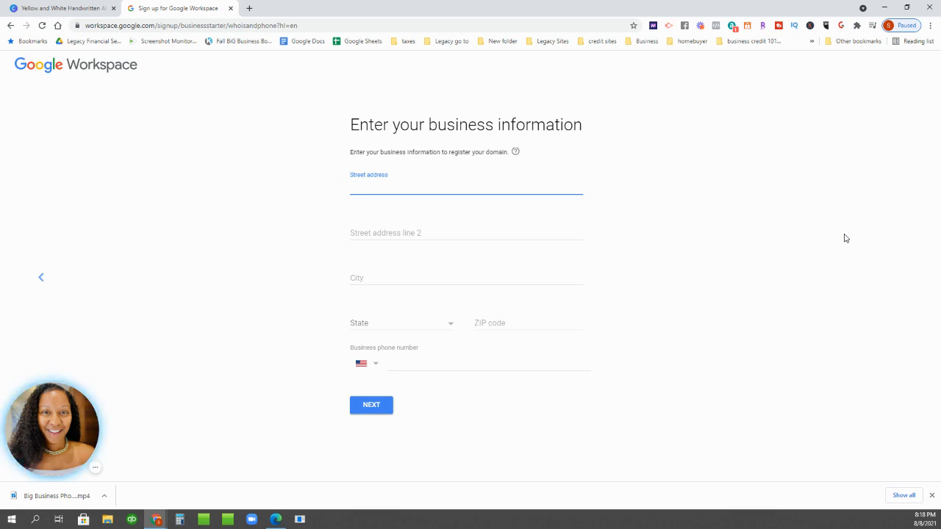
pyautogui.click(95, 468)
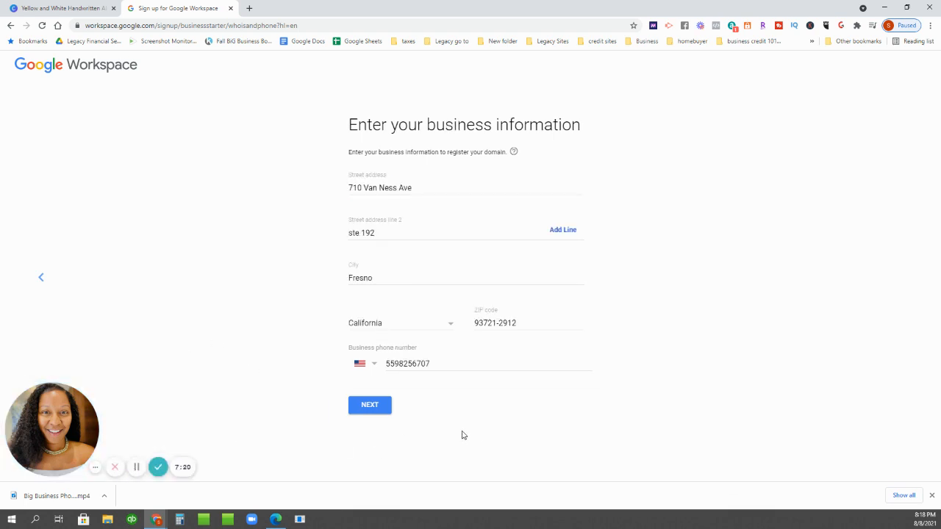
pyautogui.click(383, 411)
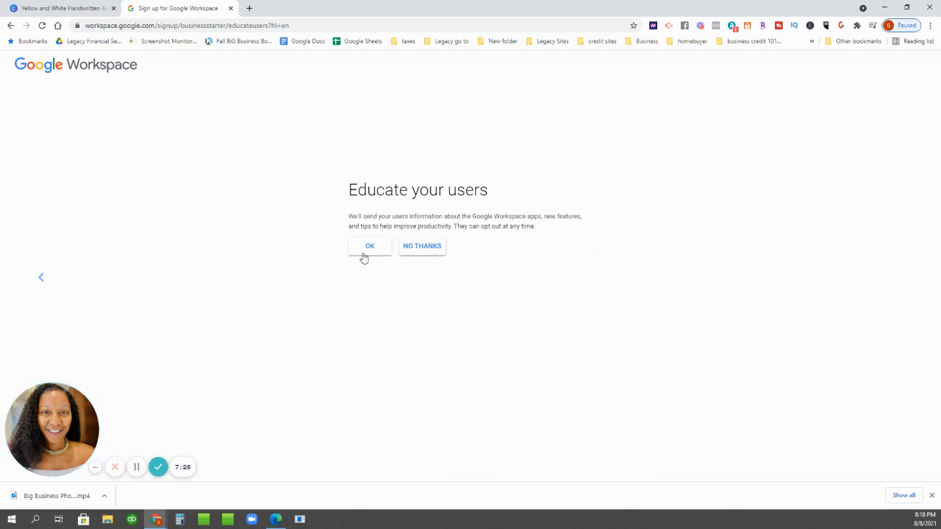
pyautogui.click(424, 251)
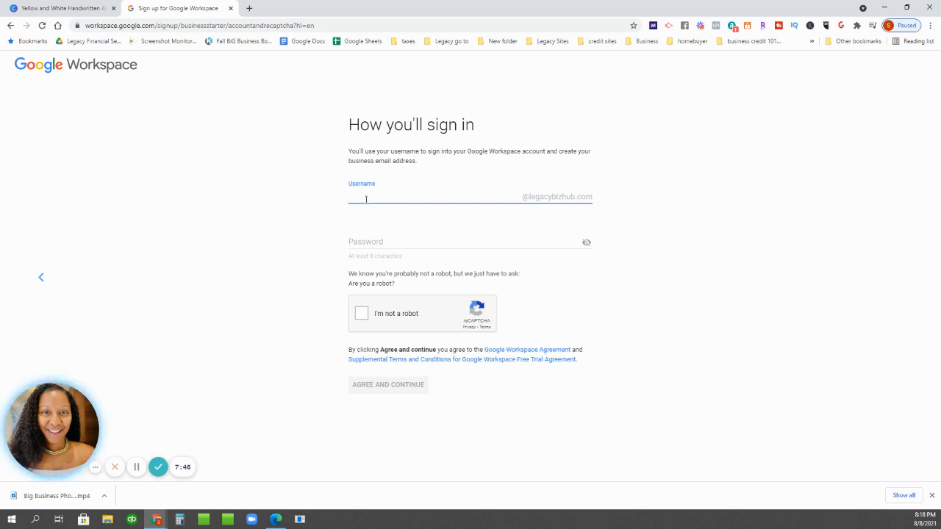
# - Create the admin username and password, pass the reCAPTCHA, and confirm the Business Starter Flexible Plan
pyautogui.write('hel')
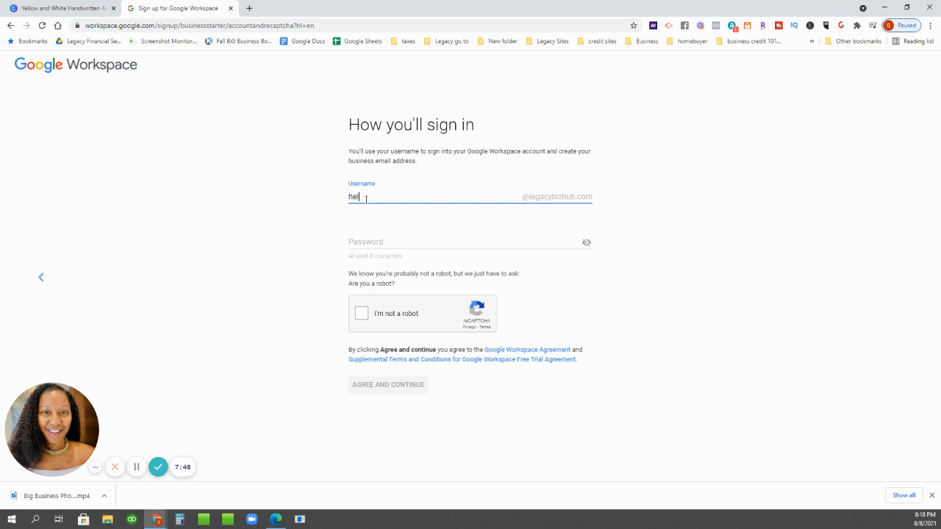
pyautogui.write('p')
pyautogui.click(384, 239)
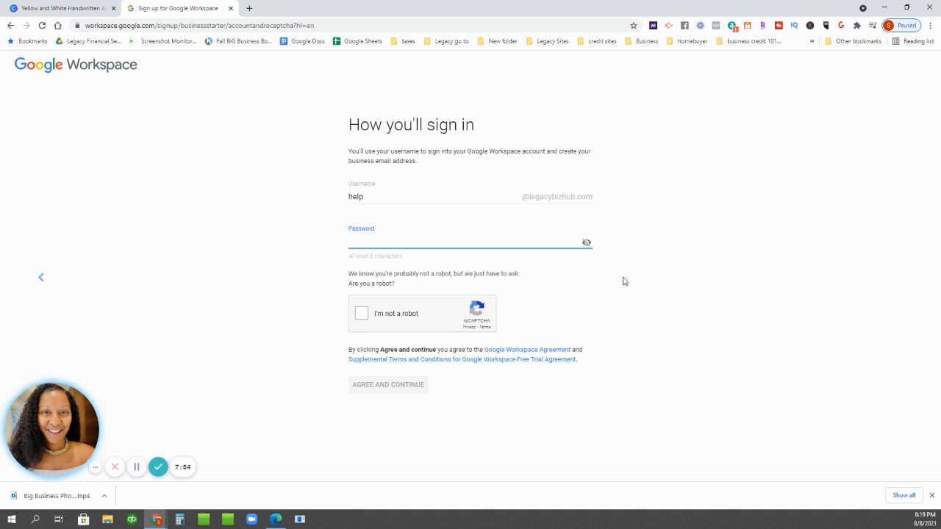
pyautogui.click(360, 316)
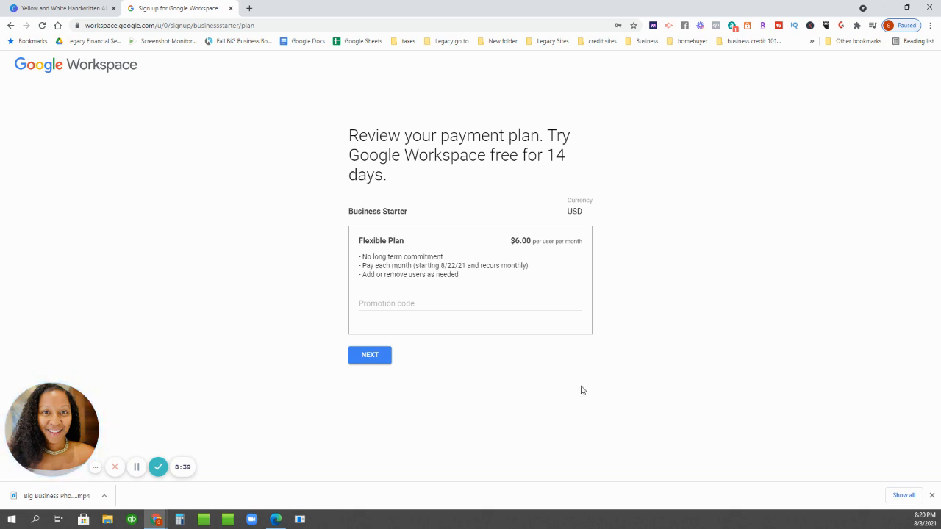
pyautogui.click(374, 358)
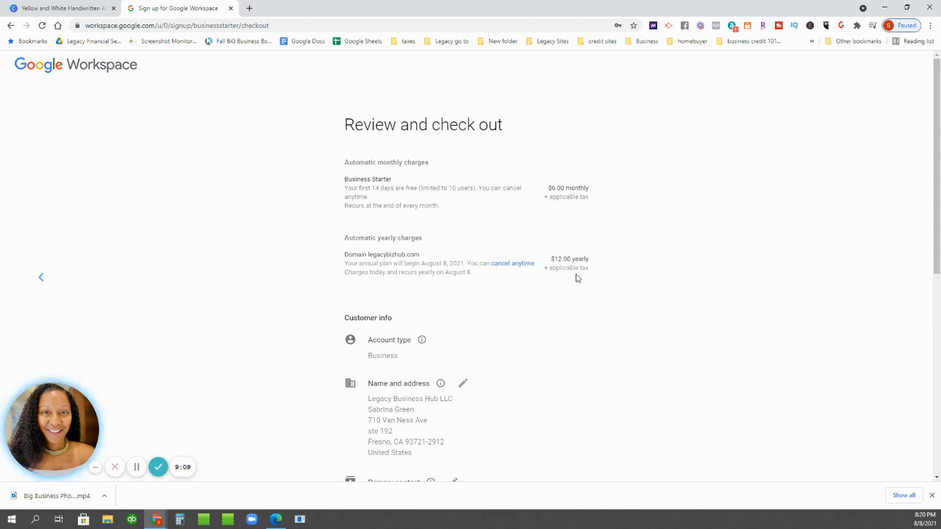
# - Scroll the checkout review down to the Payment method section and expand its options
pyautogui.scroll(-2, 618, 269)
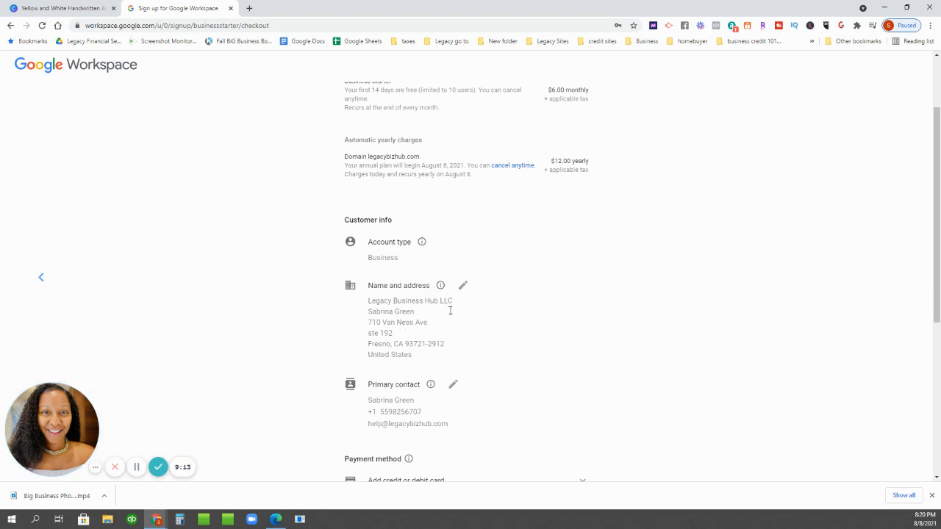
pyautogui.scroll(-5, 589, 305)
pyautogui.click(391, 241)
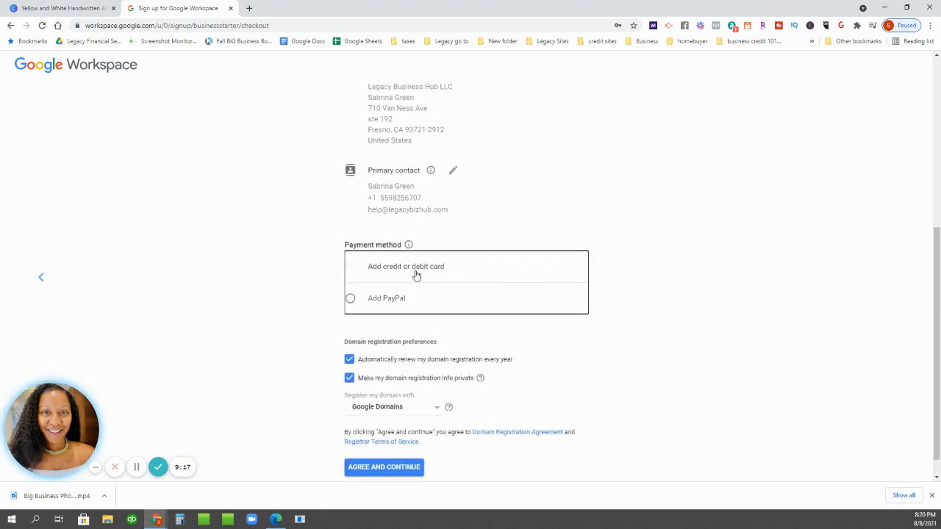
# - Choose credit or debit card payment billed to the same business address
pyautogui.click(414, 275)
pyautogui.scroll(-2, 685, 323)
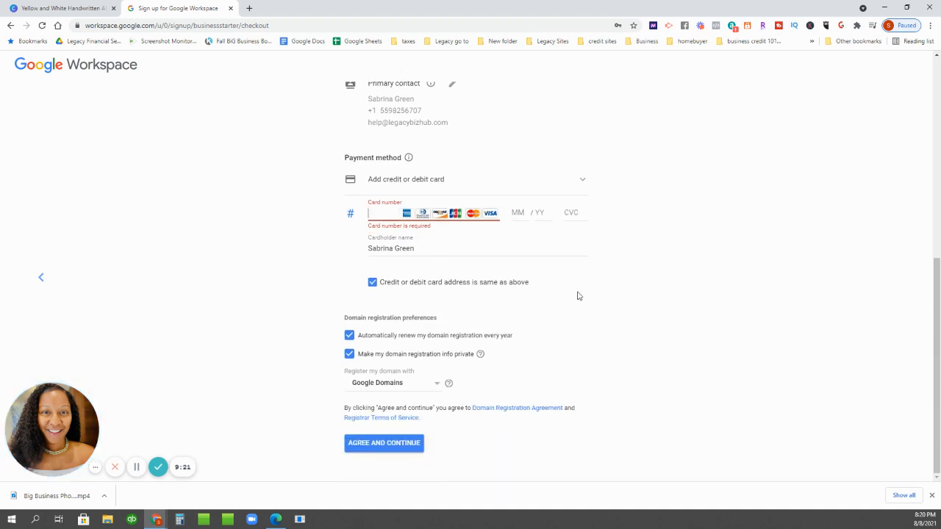
pyautogui.click(436, 286)
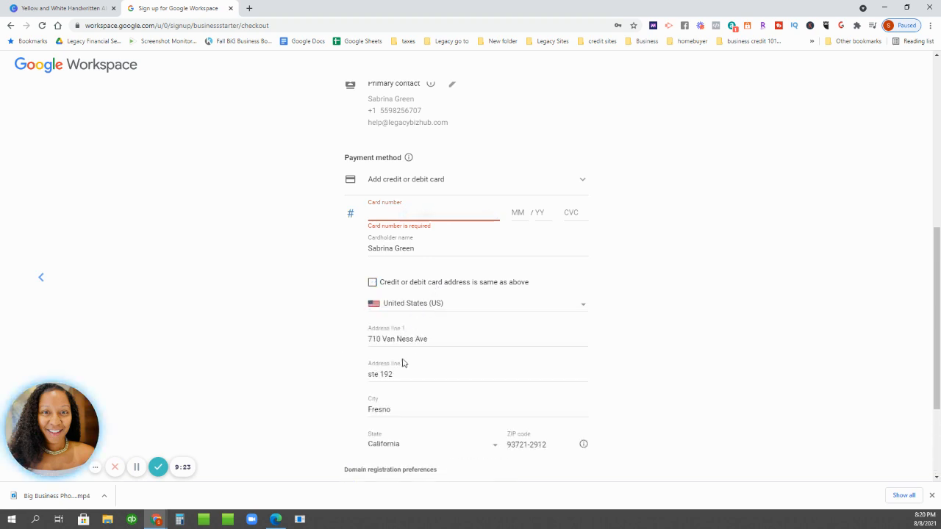
pyautogui.scroll(-1, 517, 362)
pyautogui.click(411, 233)
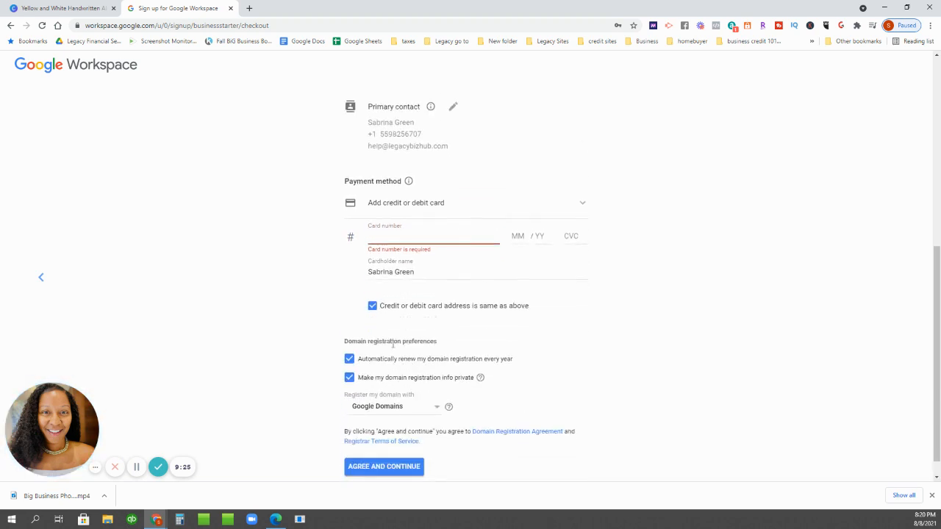
pyautogui.scroll(-1, 668, 256)
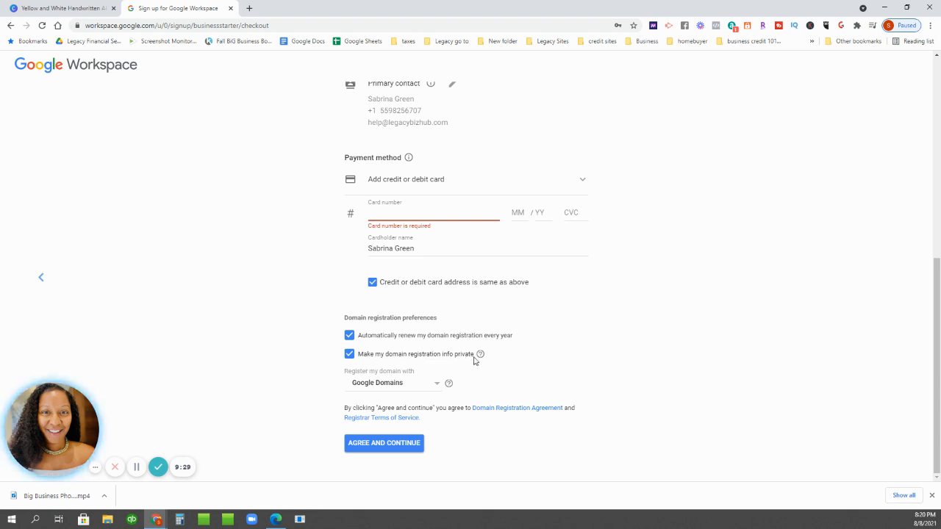
# - Keep Google Domains as the registrar and open the Domain Registration Agreement
pyautogui.click(410, 383)
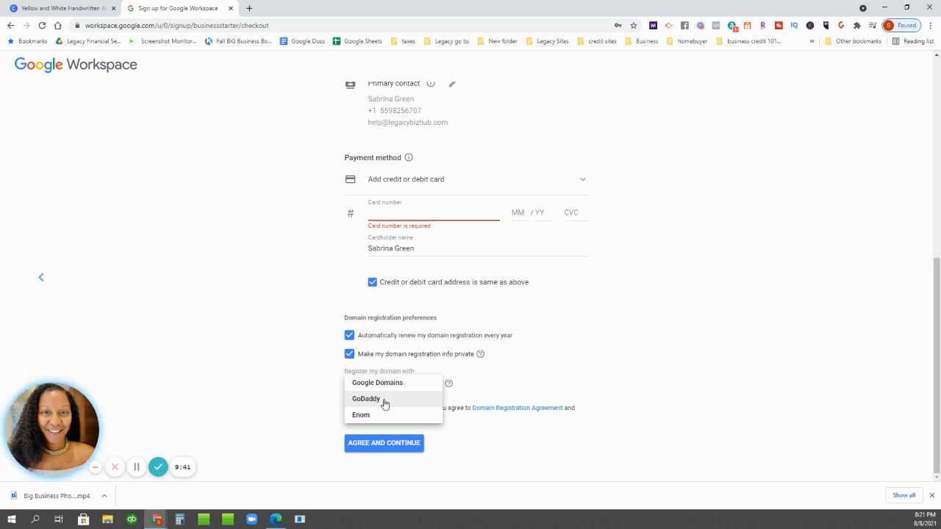
pyautogui.click(605, 328)
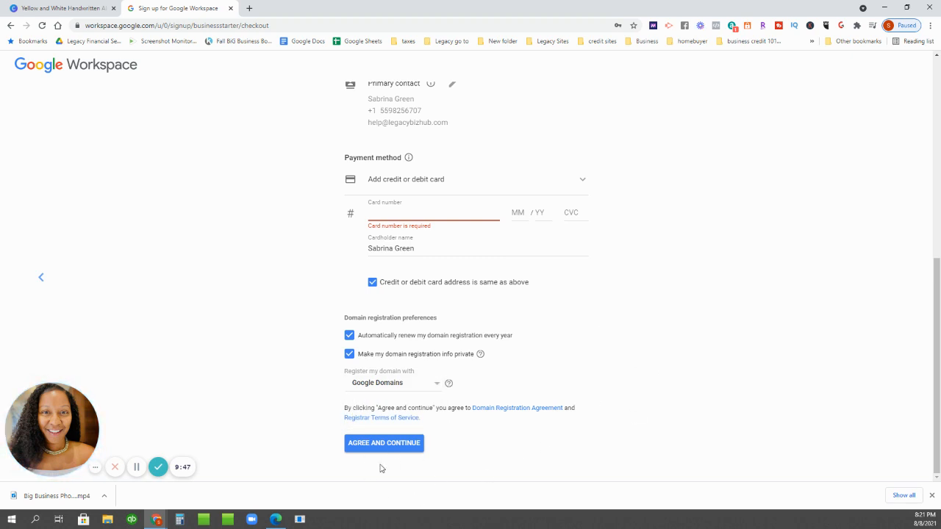
pyautogui.click(136, 469)
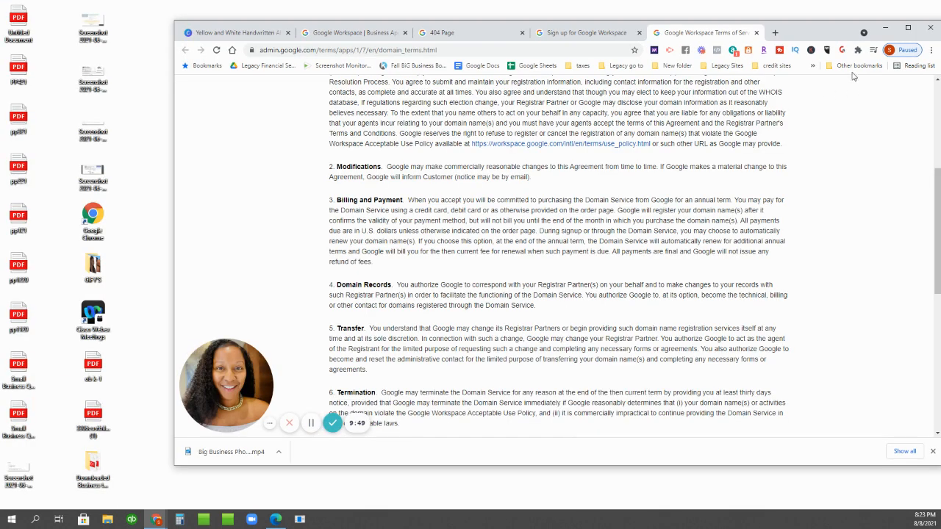
# - Maximize the browser window and scroll through the domain registration terms
pyautogui.click(908, 27)
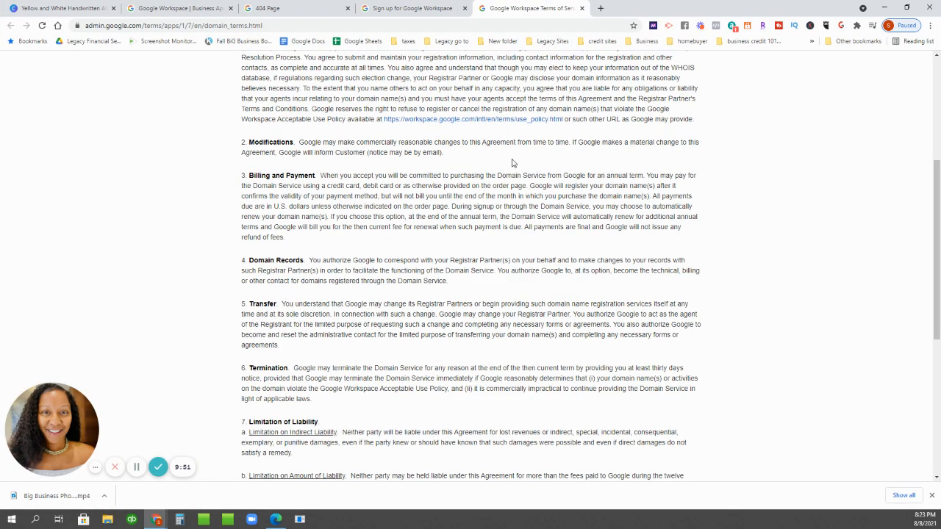
pyautogui.scroll(4, 476, 186)
pyautogui.scroll(-10, 476, 186)
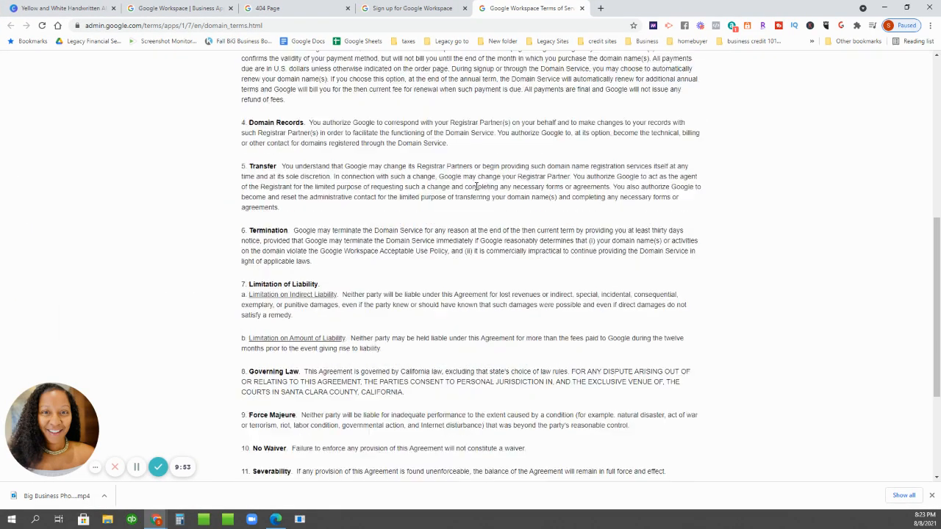
pyautogui.scroll(10, 629, 333)
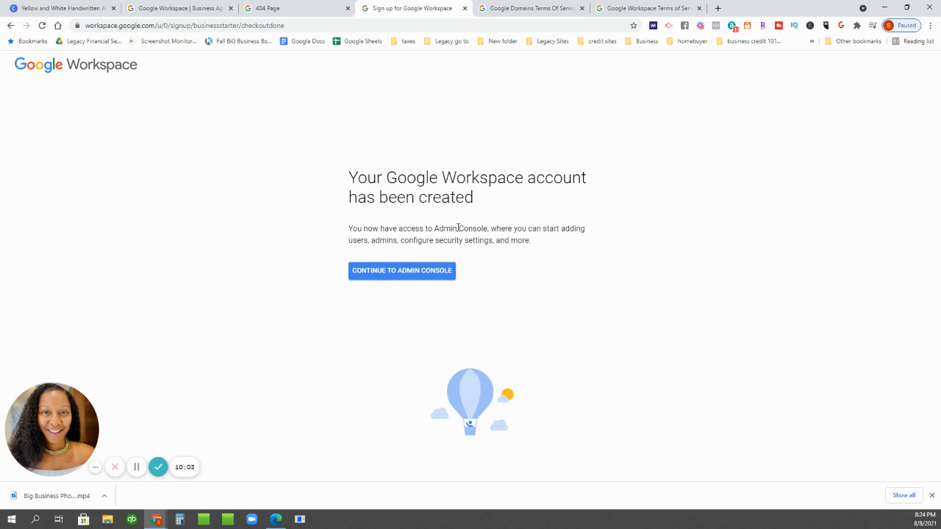
# - Close the Google Domains and Google Workspace terms tabs and continue to the Admin console
pyautogui.click(399, 272)
pyautogui.click(581, 8)
pyautogui.click(582, 9)
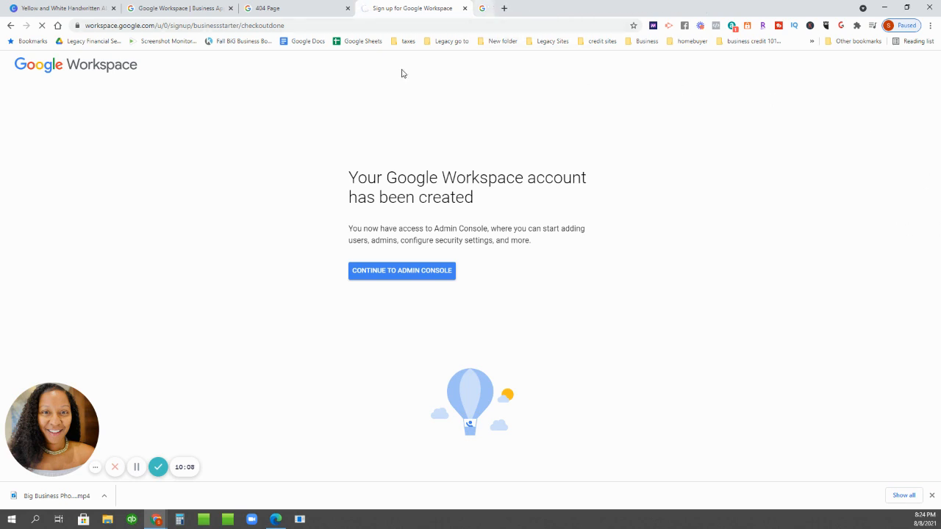
pyautogui.click(413, 277)
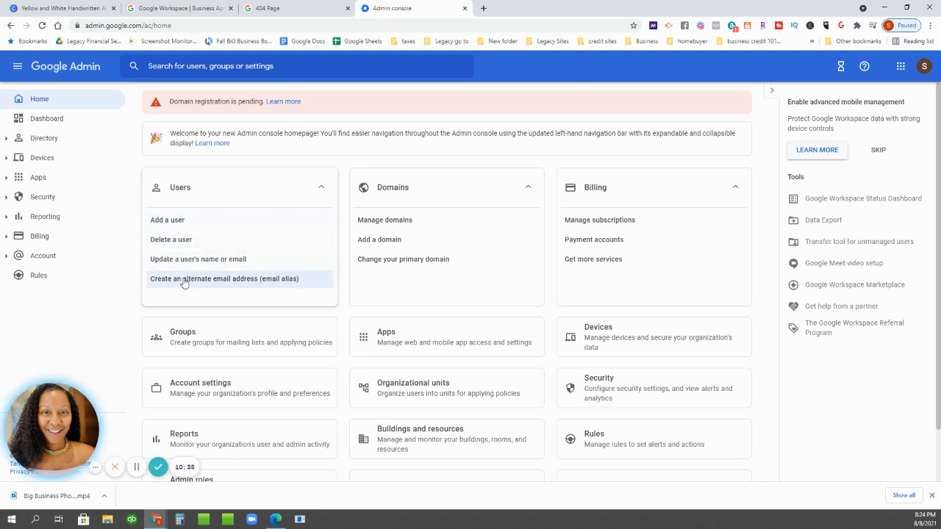
# - Open and dismiss the update-user and new-user forms in the Users page
pyautogui.click(212, 260)
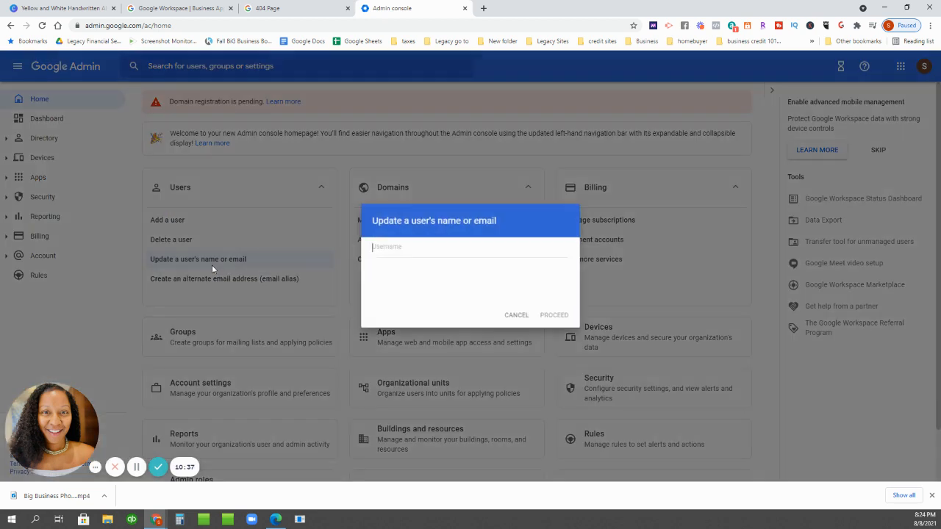
pyautogui.click(521, 359)
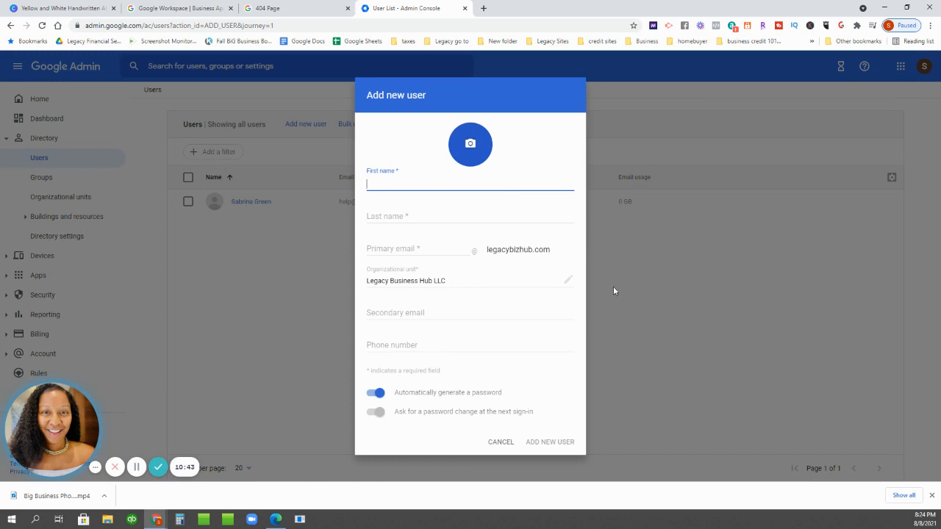
pyautogui.click(510, 444)
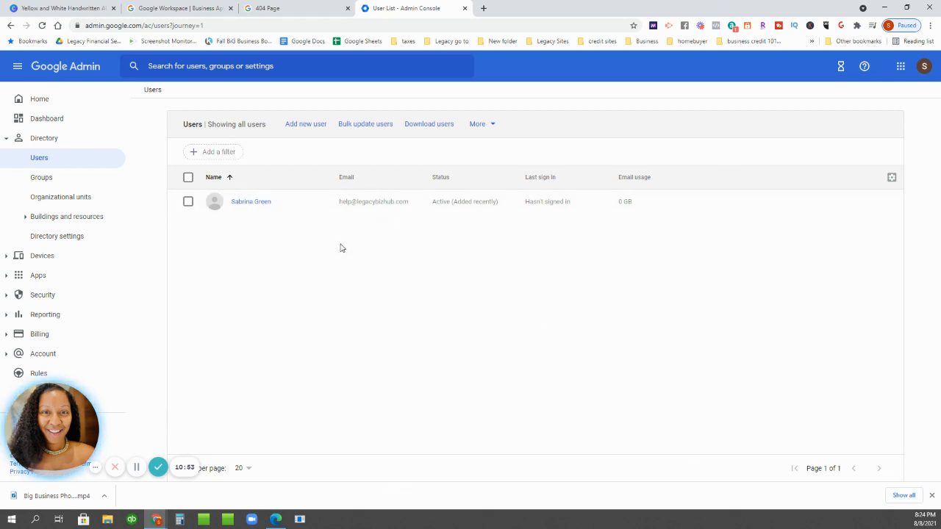
# - Start a new user and fill in the first name, last name and primary email
pyautogui.click(309, 124)
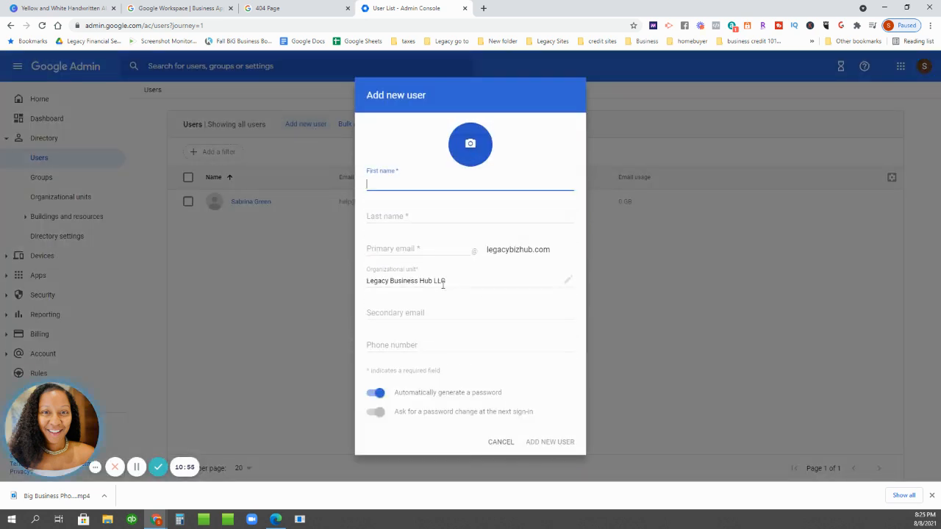
pyautogui.click(412, 182)
pyautogui.press('Tab')
pyautogui.write('G')
pyautogui.press('Tab')
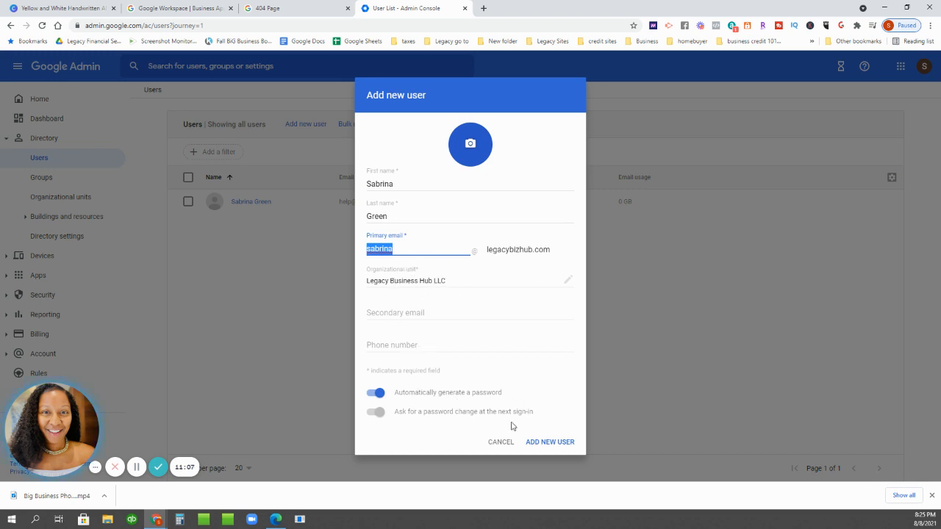
# - Create the user without emailing sign-in info, then reload the Users list
pyautogui.click(548, 446)
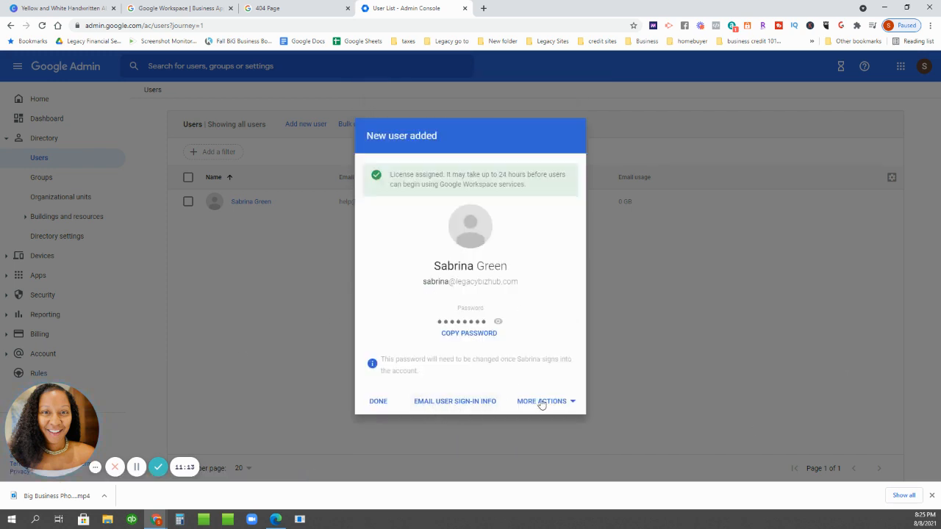
pyautogui.click(447, 404)
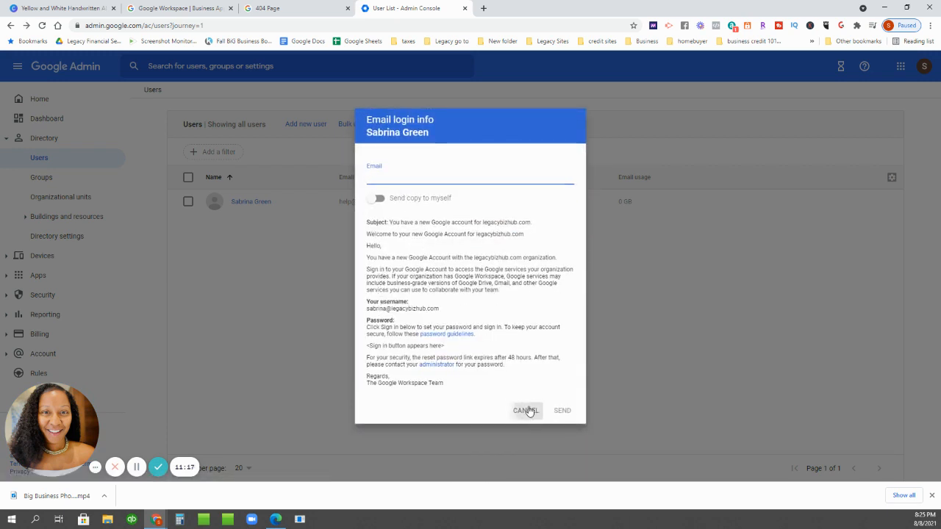
pyautogui.click(526, 410)
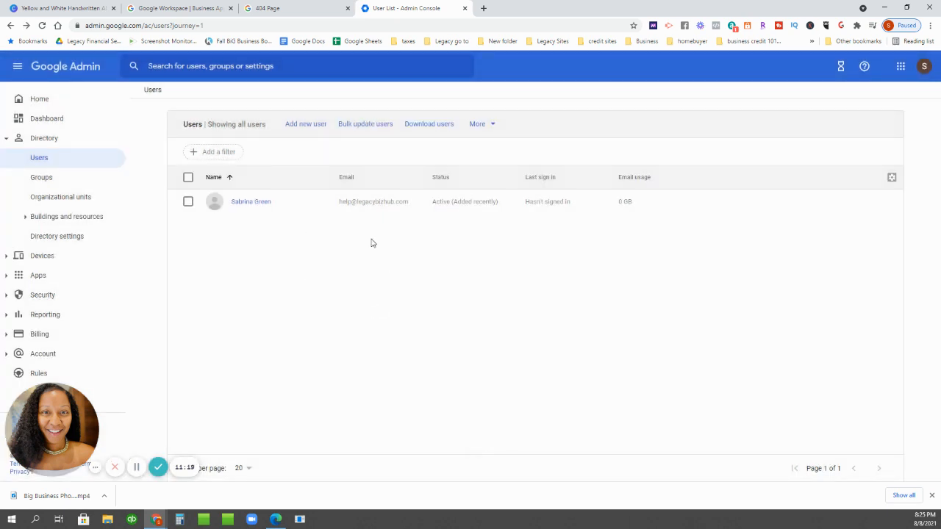
pyautogui.click(42, 25)
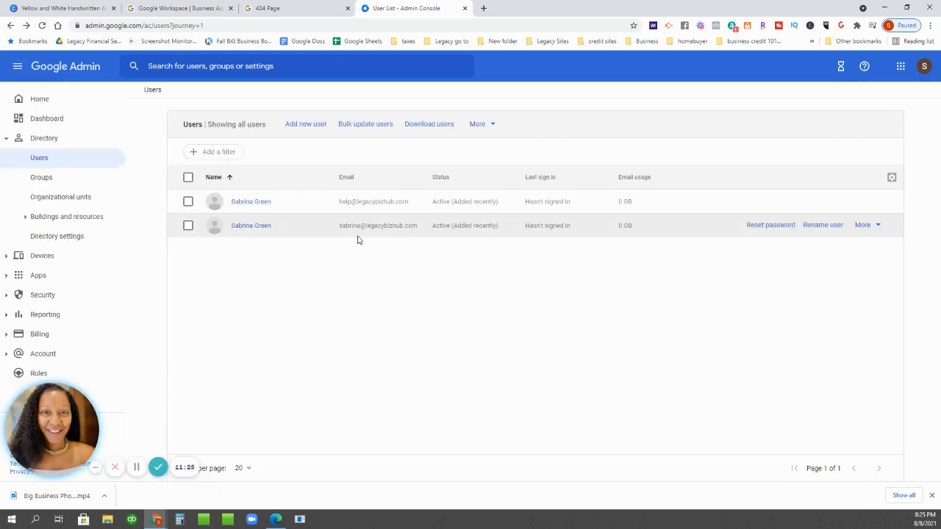
# - Select the duplicate user and start deleting it, trying a data-transfer owner before cancelling
pyautogui.click(188, 225)
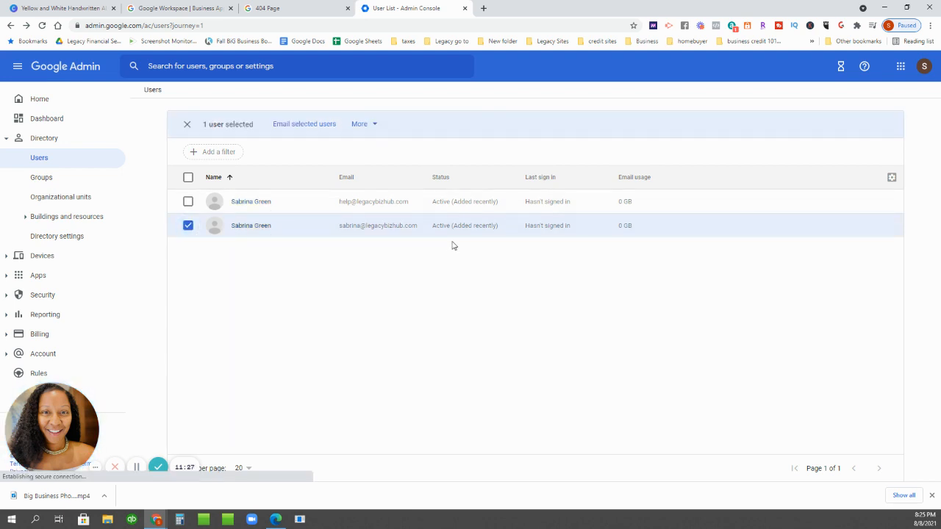
pyautogui.click(353, 123)
pyautogui.click(360, 197)
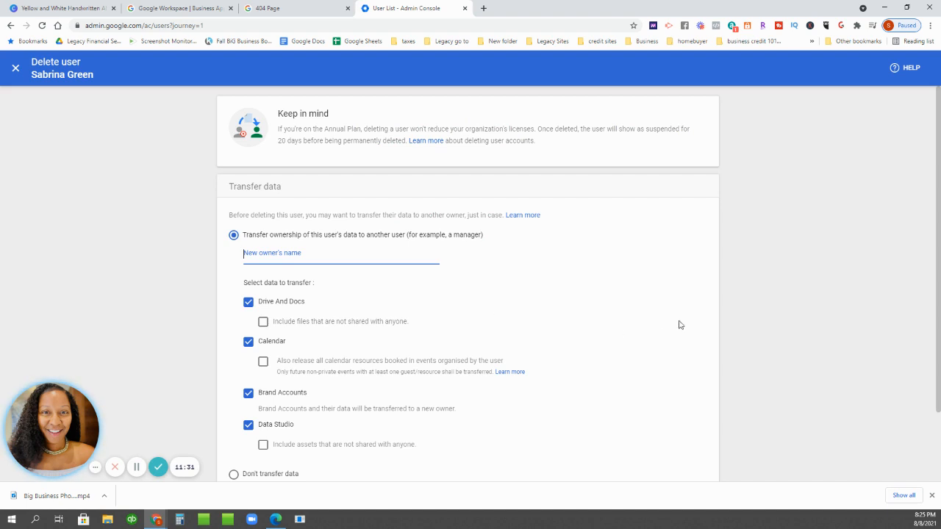
pyautogui.scroll(-2, 535, 276)
pyautogui.click(688, 457)
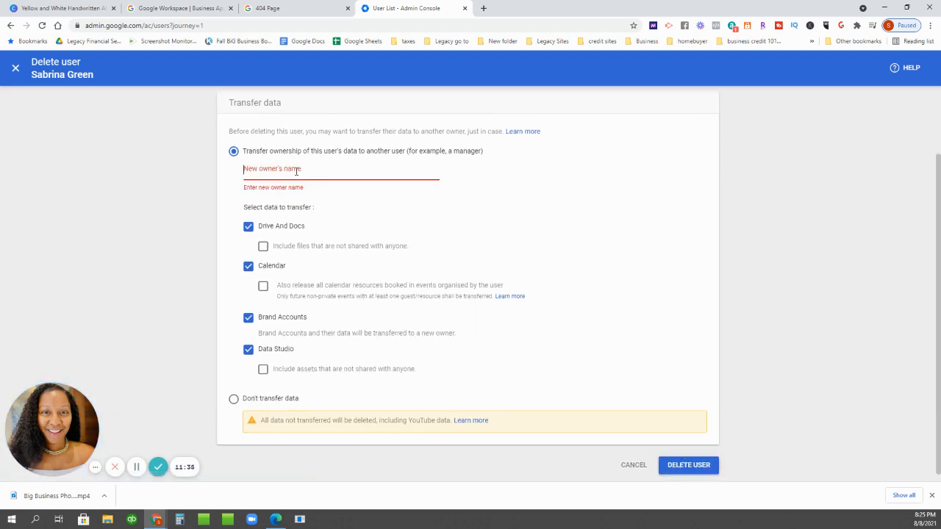
pyautogui.moveTo(295, 171); pyautogui.dragTo(233, 166)
pyautogui.click(234, 154)
pyautogui.click(637, 467)
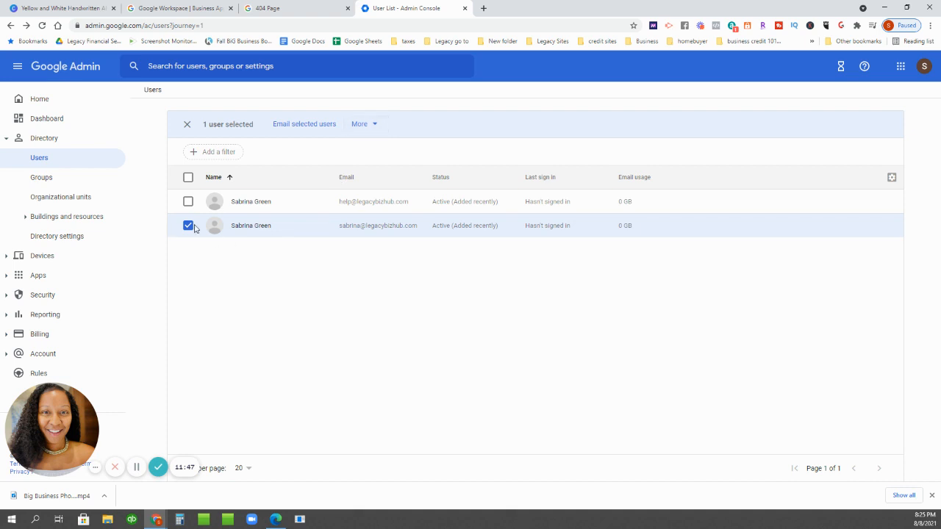
# - Delete the duplicate user again, this time choosing Don't transfer data
pyautogui.click(366, 124)
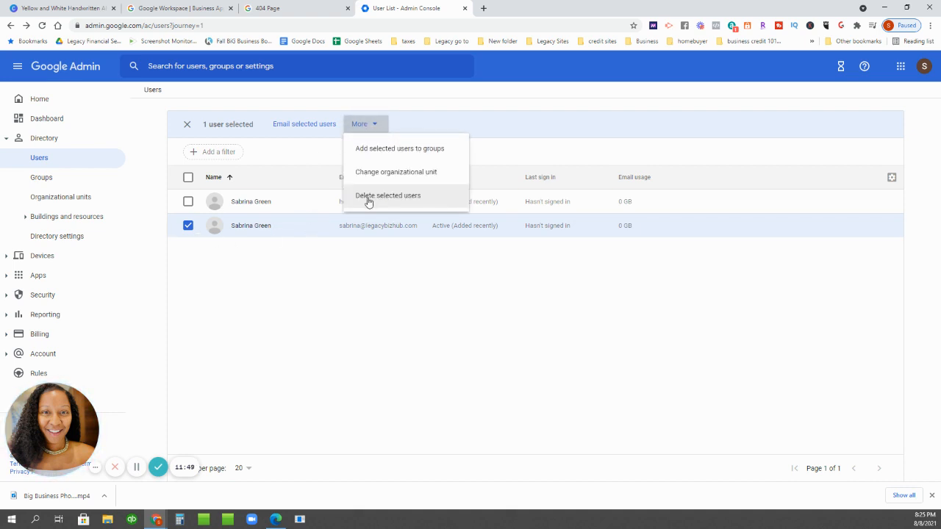
pyautogui.click(374, 197)
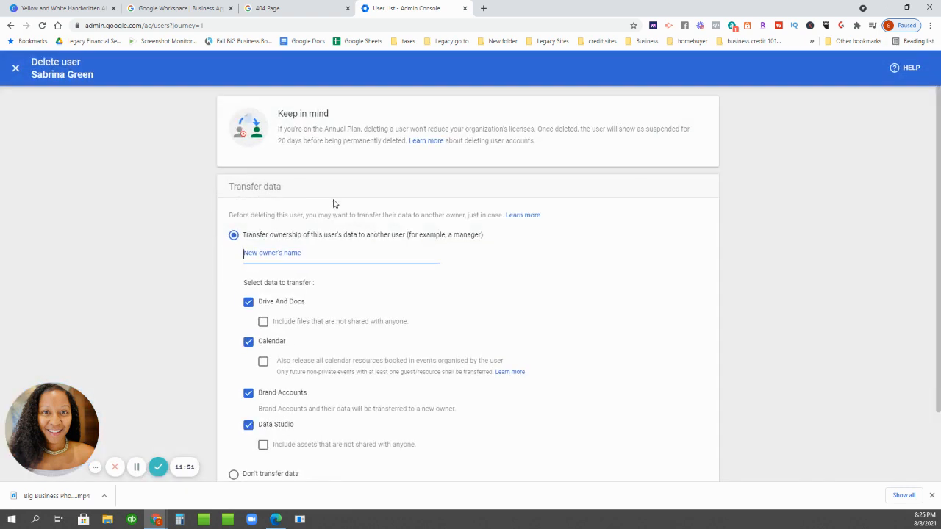
pyautogui.write('help')
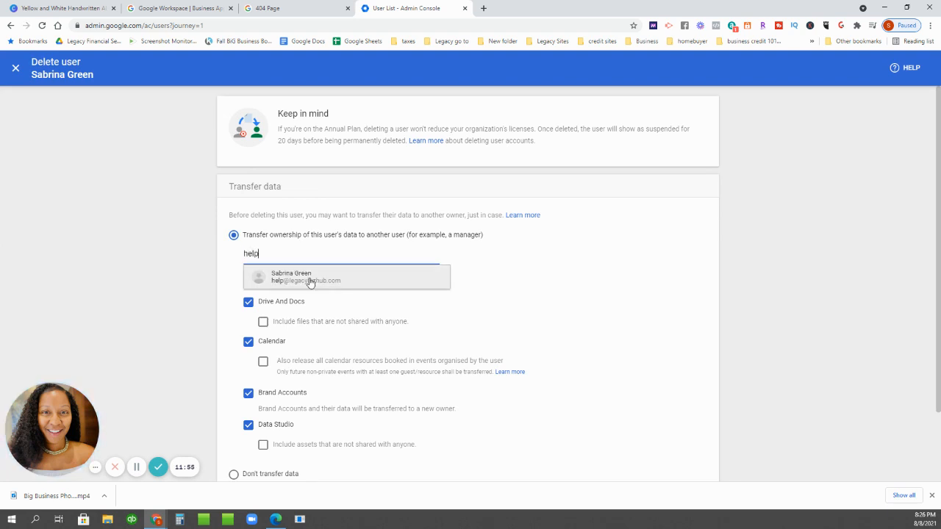
pyautogui.click(308, 272)
pyautogui.scroll(-2, 569, 279)
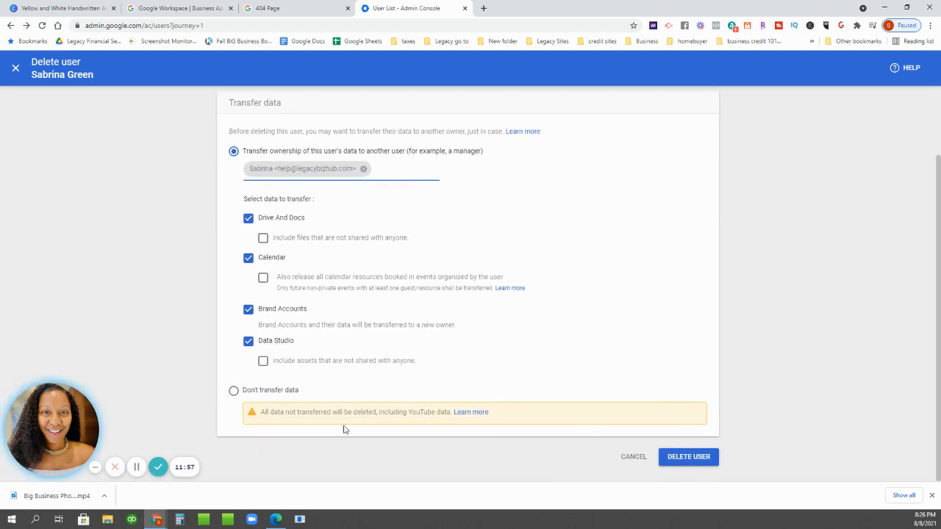
pyautogui.click(270, 390)
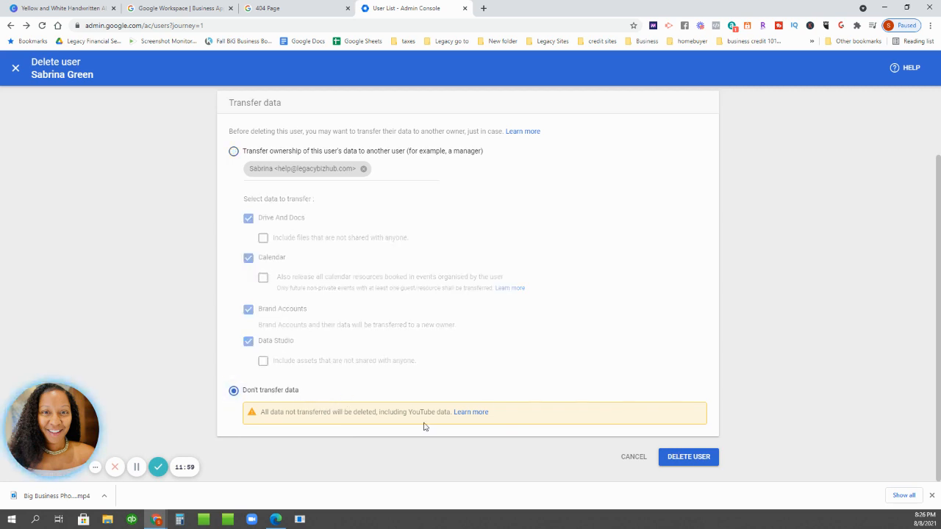
pyautogui.click(691, 457)
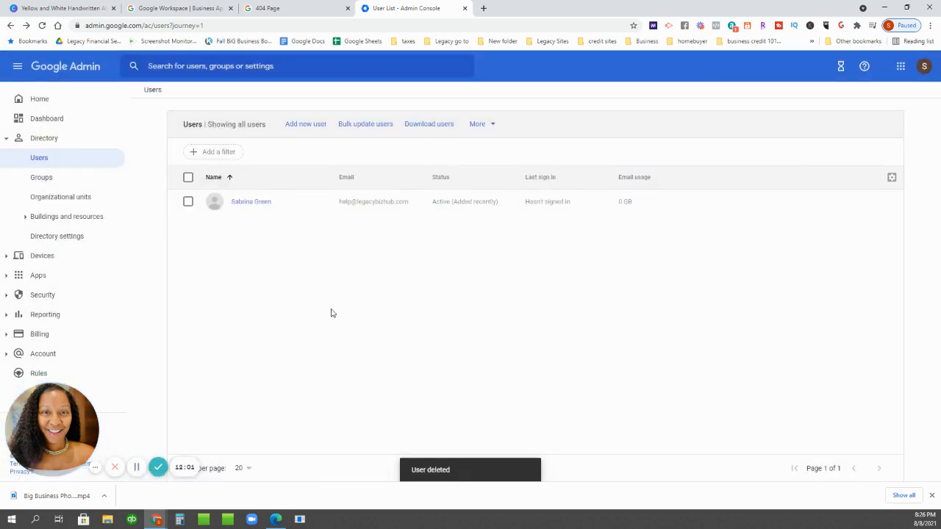
# - Open Calendar settings from the Google Workspace services list, keeping 50 services per page
pyautogui.moveTo(323, 207)
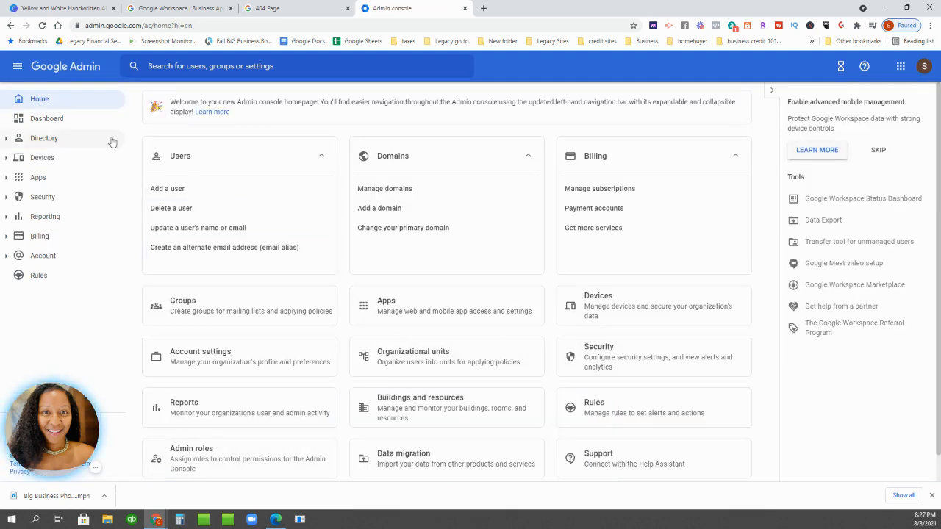
pyautogui.click(39, 100)
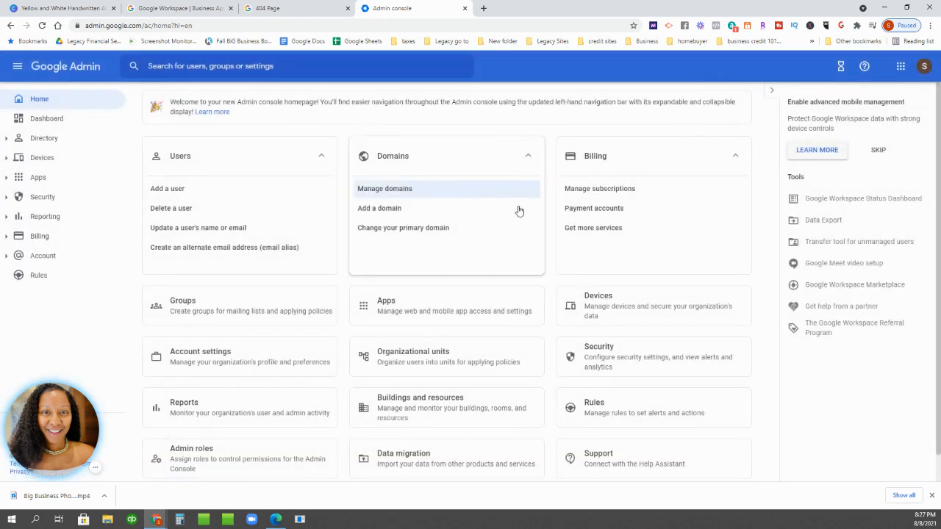
pyautogui.click(419, 309)
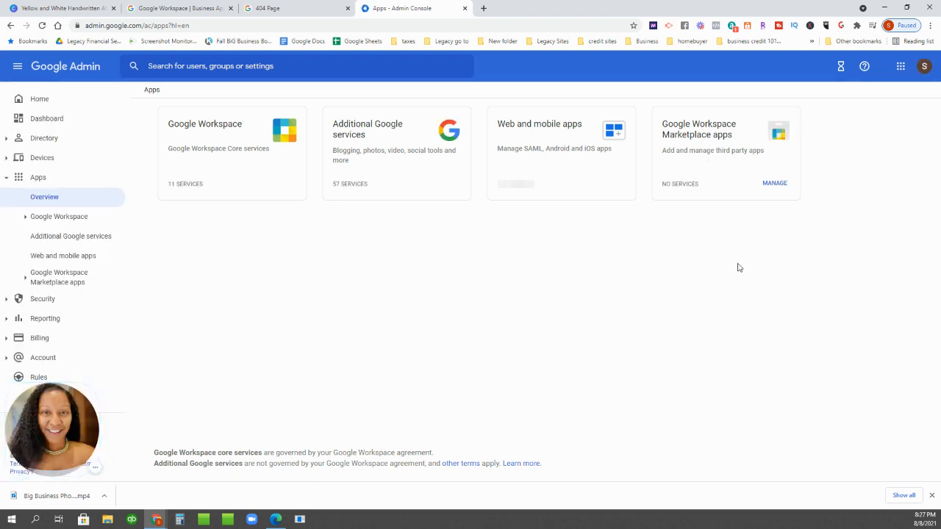
pyautogui.click(239, 132)
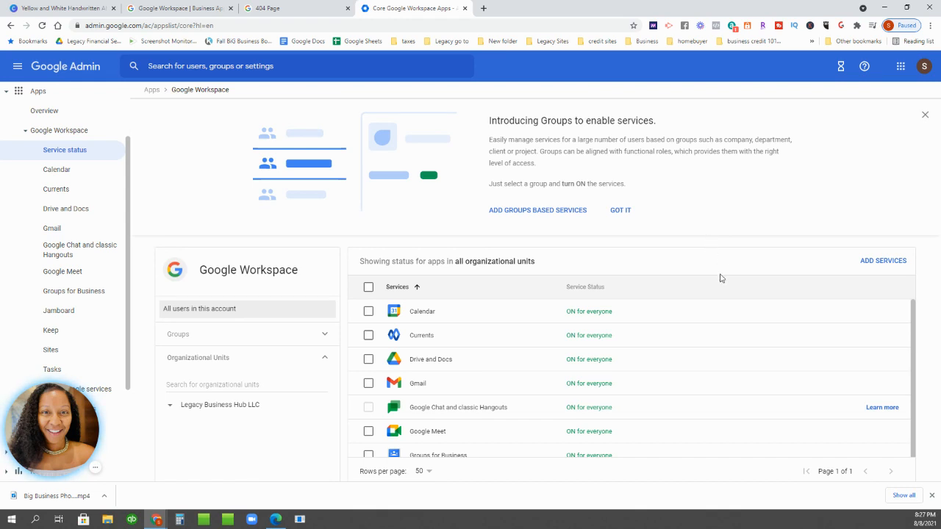
pyautogui.scroll(-2, 662, 331)
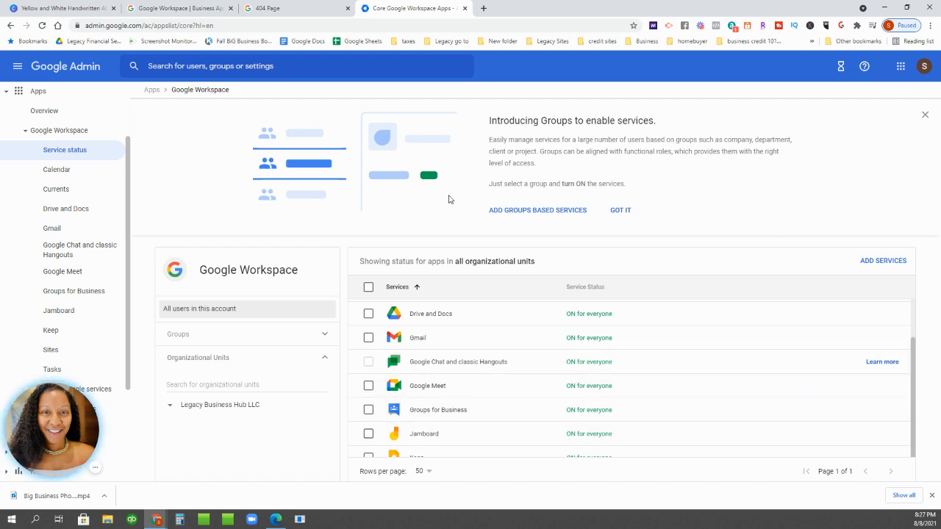
pyautogui.click(924, 116)
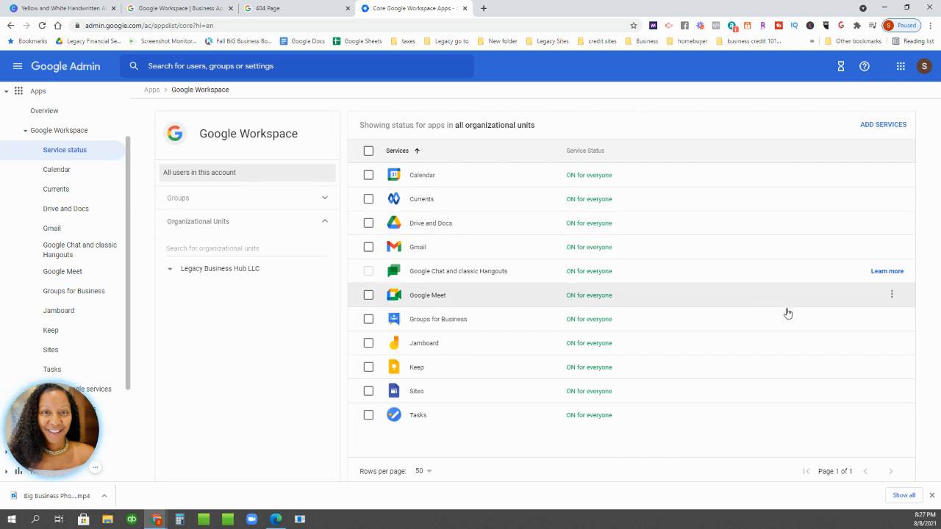
pyautogui.click(424, 472)
pyautogui.click(421, 460)
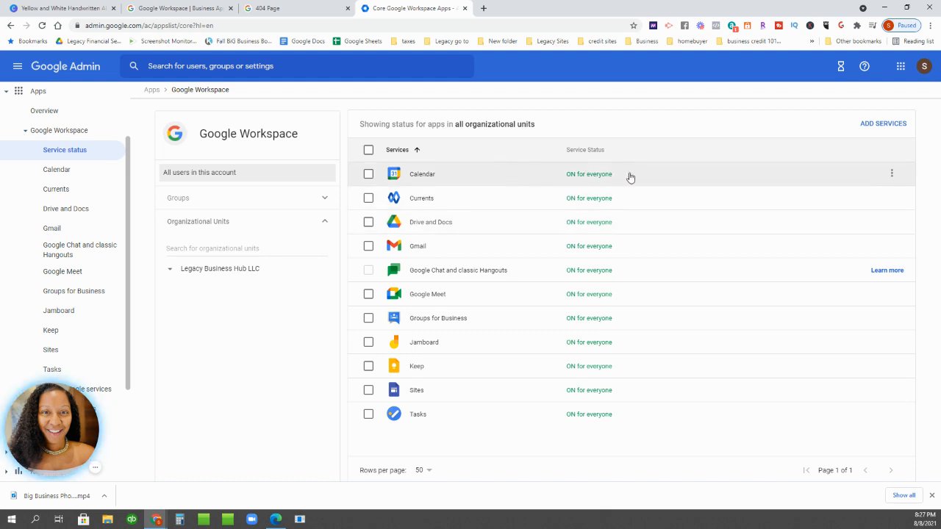
pyautogui.click(594, 178)
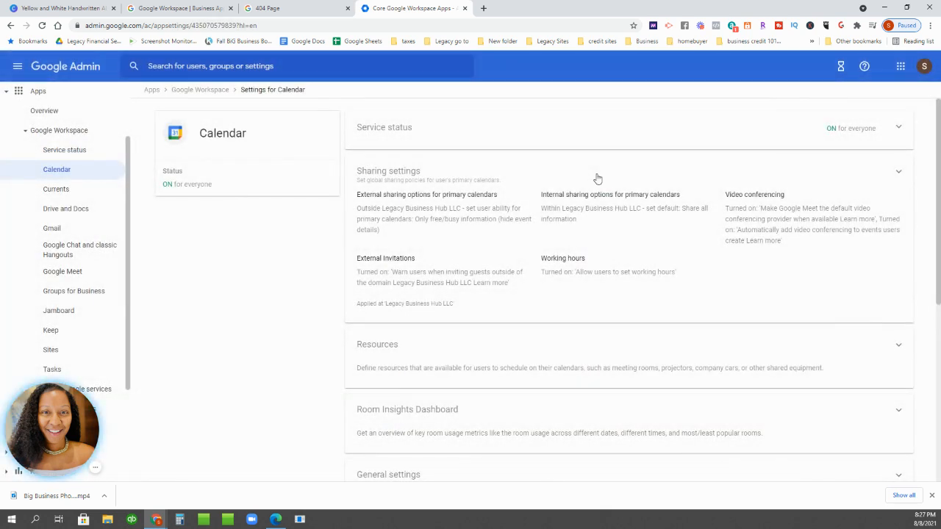
# - Check Calendar's service status is ON for everyone, then go back to Settings for Calendar
pyautogui.scroll(-1, 629, 278)
pyautogui.scroll(-2, 628, 278)
pyautogui.scroll(3, 798, 376)
pyautogui.click(820, 135)
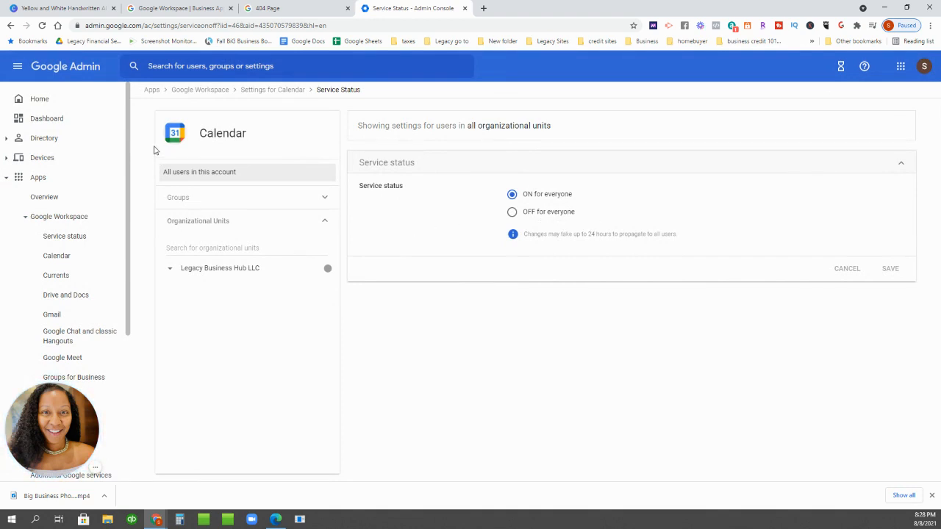
pyautogui.click(263, 90)
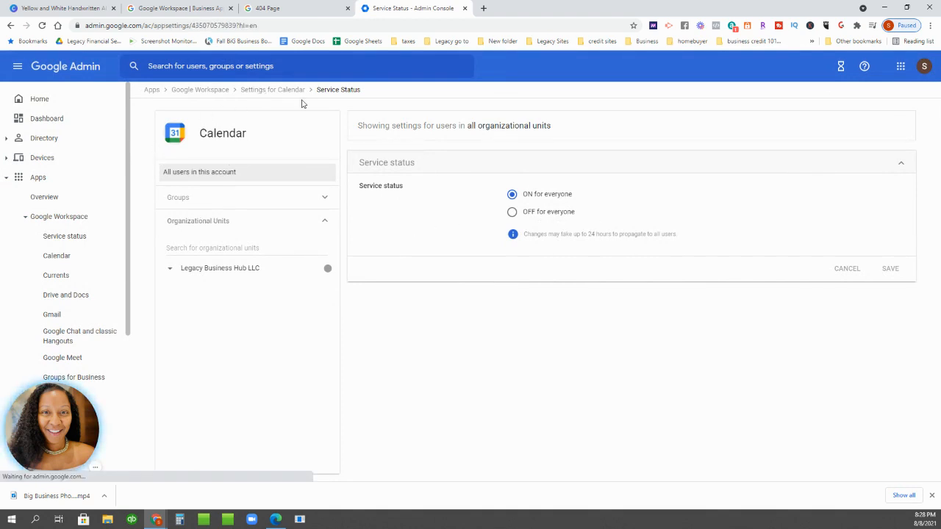
# - Go back to the Google Workspace services list, dismiss the Groups banner, then go Home
pyautogui.click(189, 93)
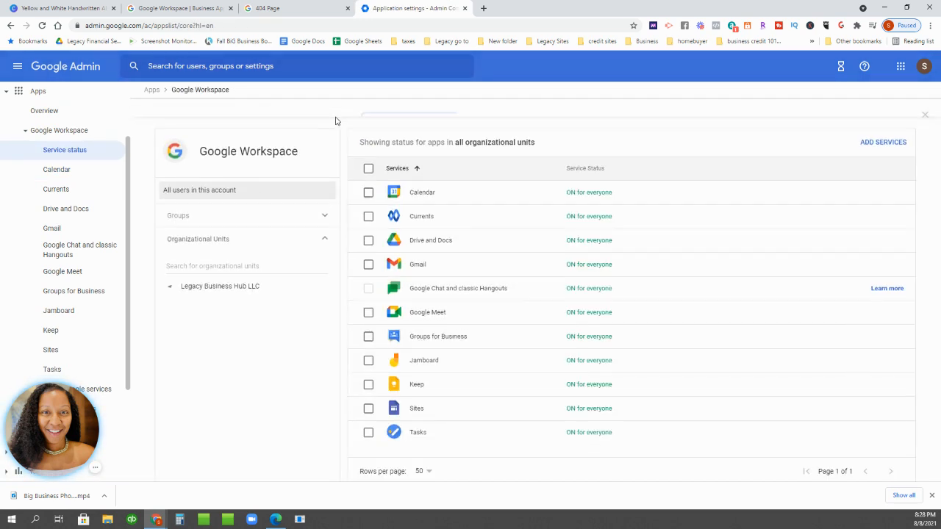
pyautogui.click(925, 115)
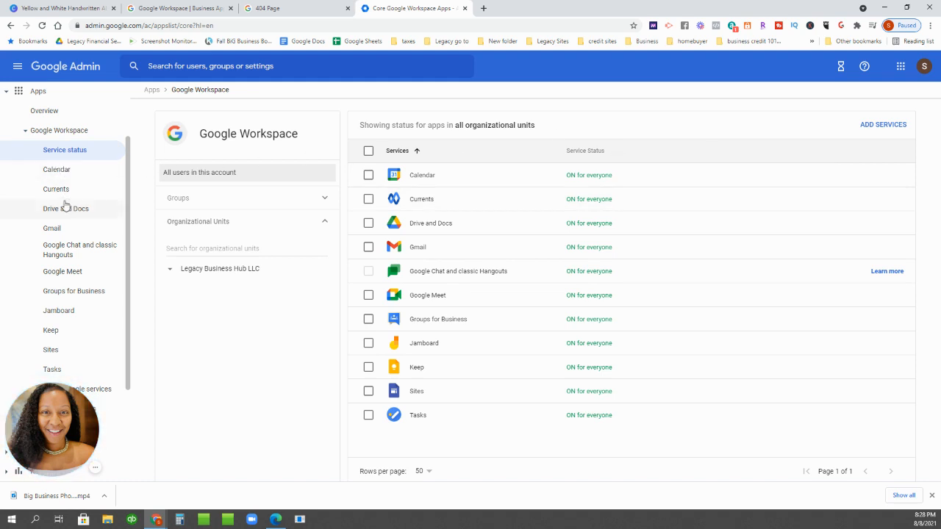
pyautogui.click(56, 136)
pyautogui.click(37, 97)
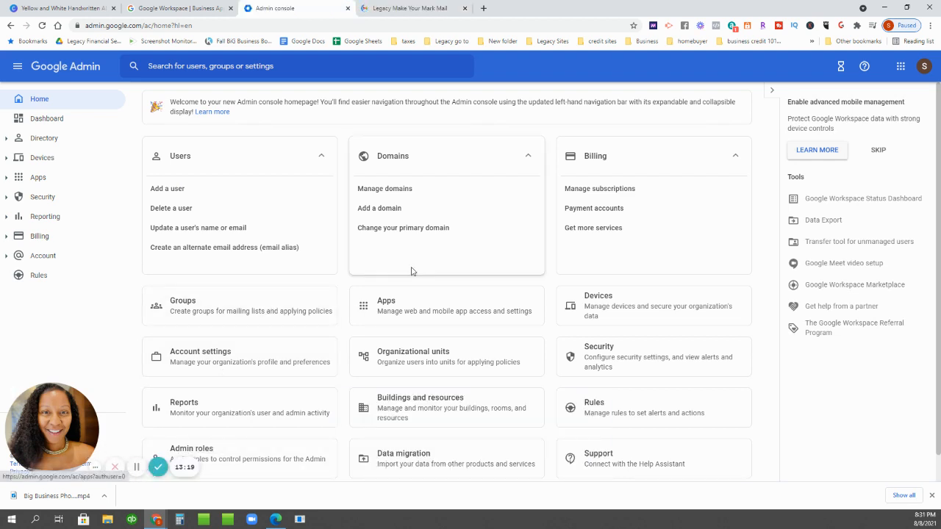
# - Open Billing subscriptions, then the Billing > Payment accounts page
pyautogui.click(593, 157)
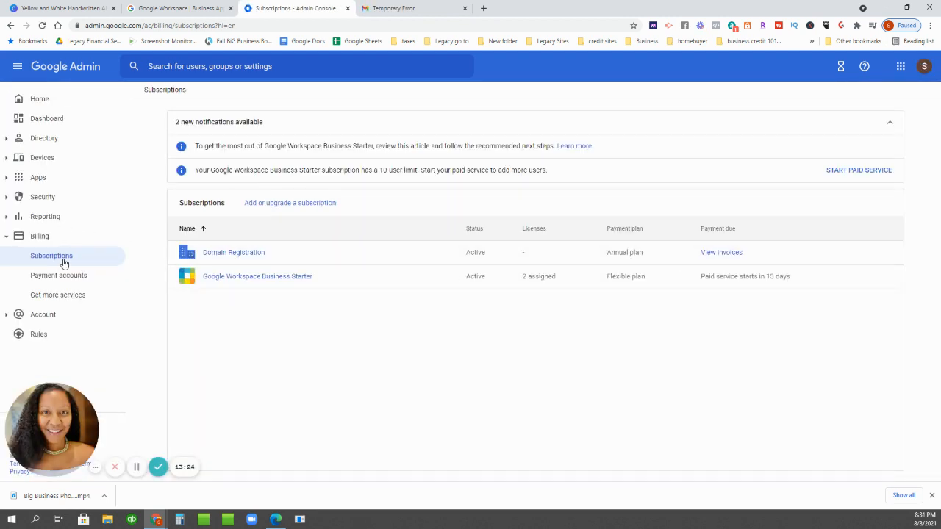
pyautogui.click(38, 244)
pyautogui.click(42, 239)
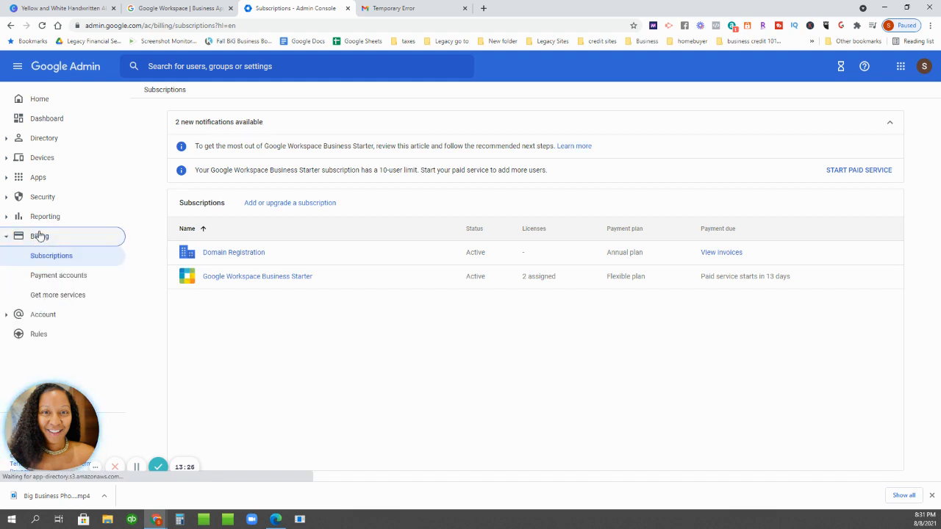
pyautogui.click(60, 276)
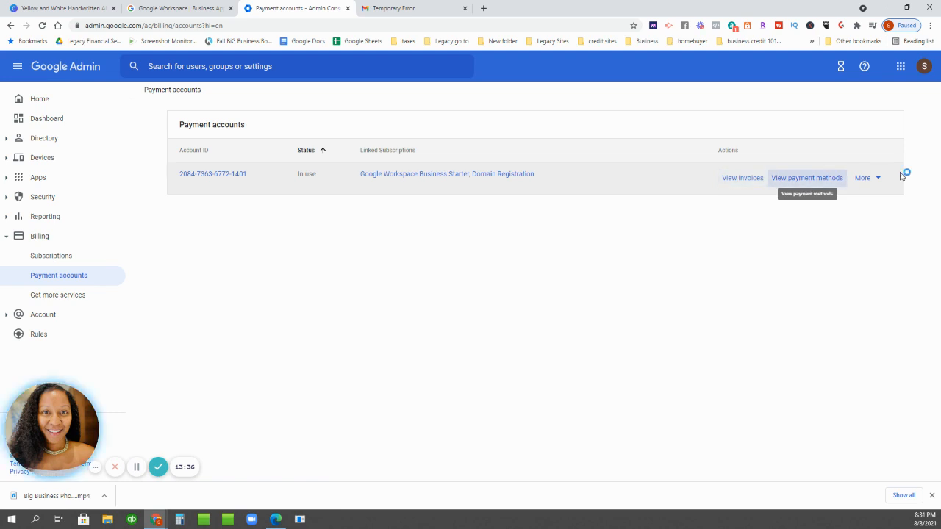
# - View the payment account's invoices and transactions, then go to Billing > Subscriptions
pyautogui.click(865, 180)
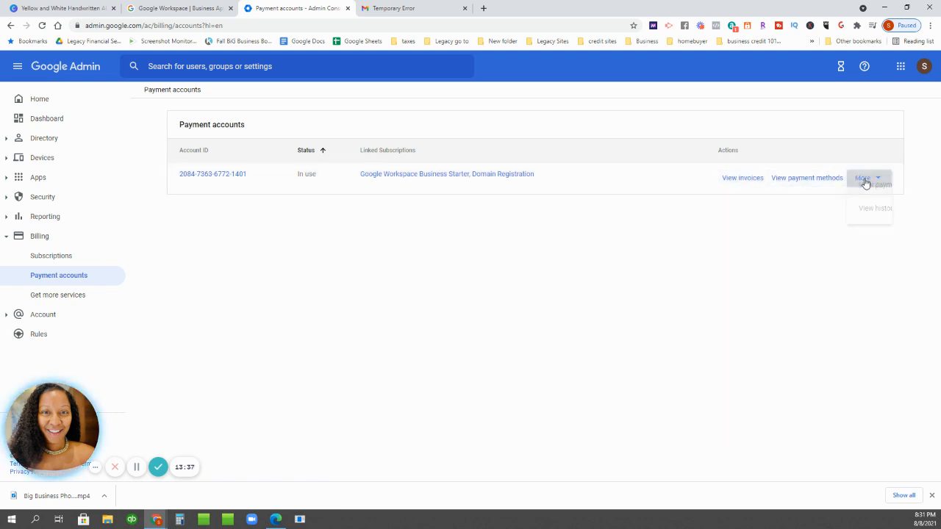
pyautogui.click(741, 183)
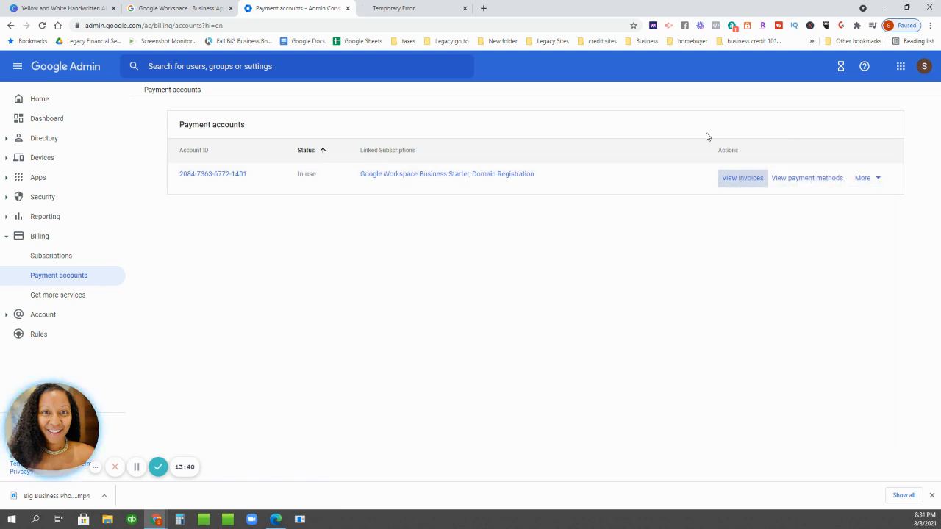
pyautogui.click(736, 180)
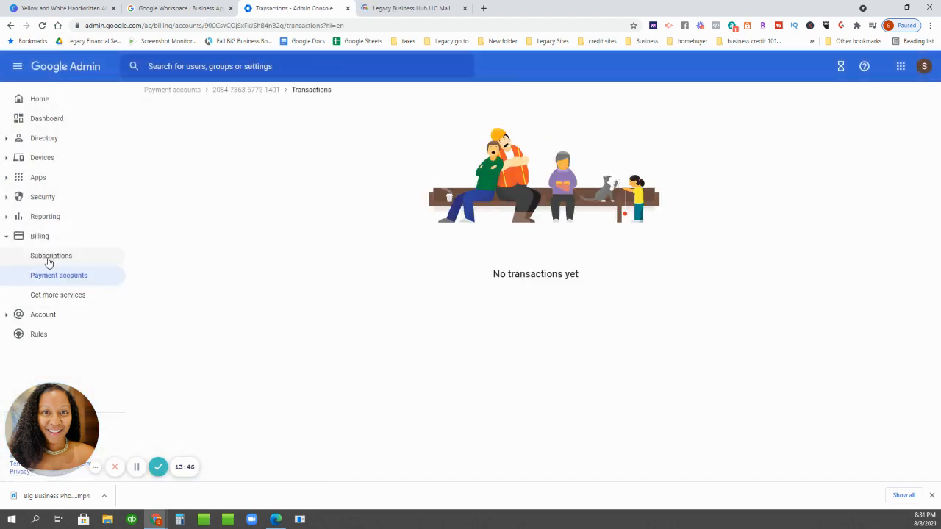
pyautogui.click(64, 256)
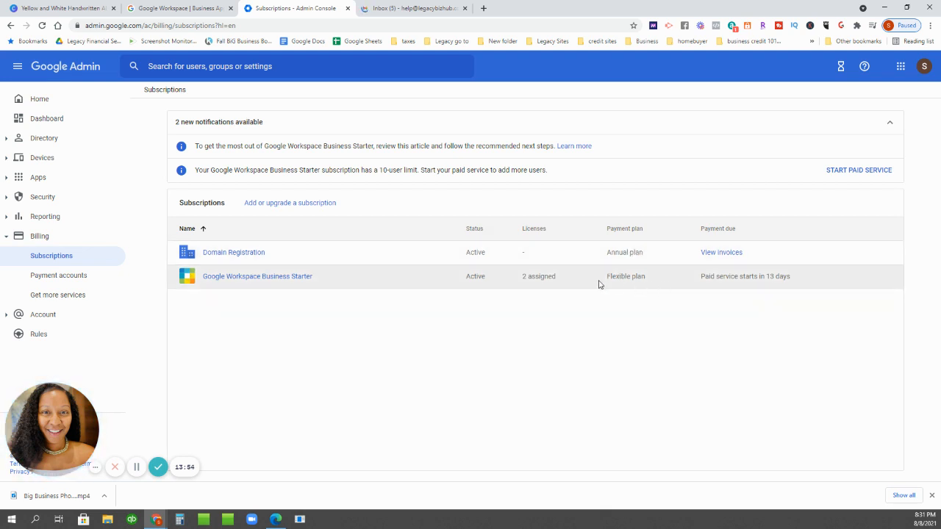
# - Open the Business Starter subscription details and browse the Billing and Account nav sections
pyautogui.click(321, 276)
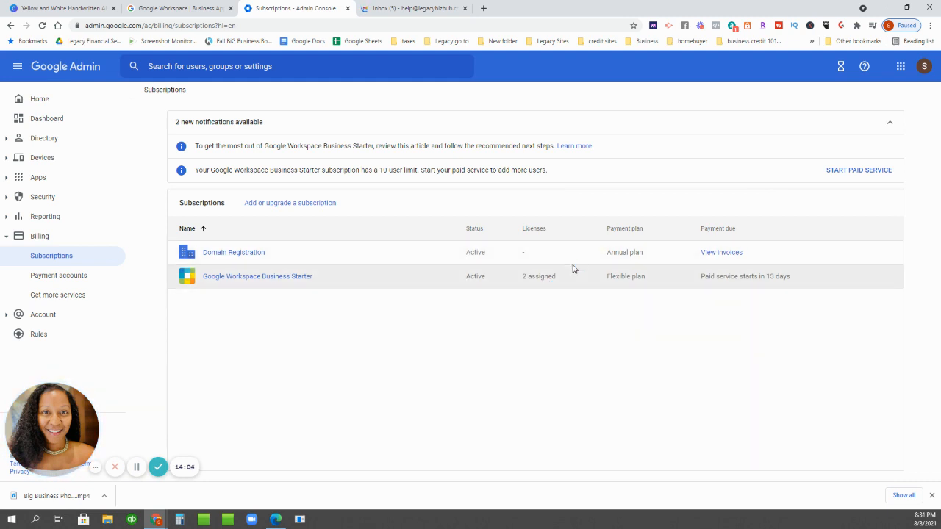
pyautogui.click(29, 238)
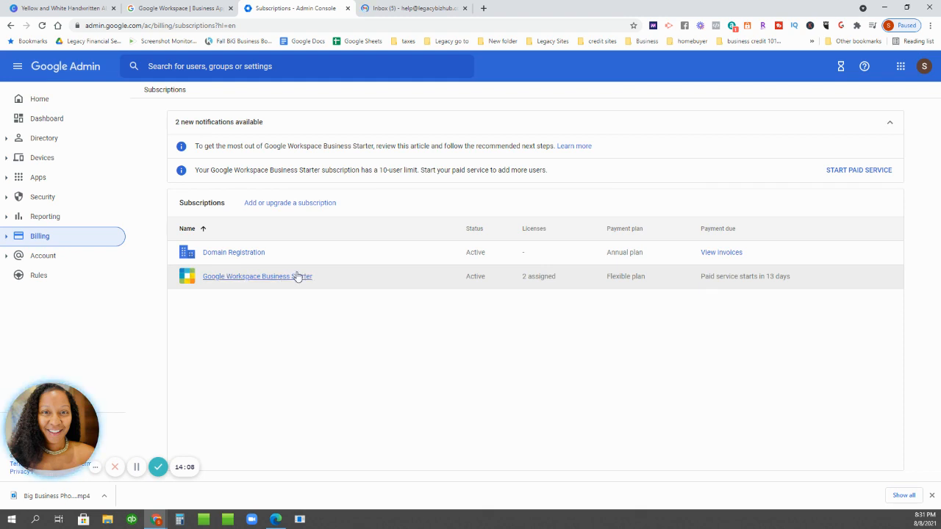
pyautogui.click(32, 240)
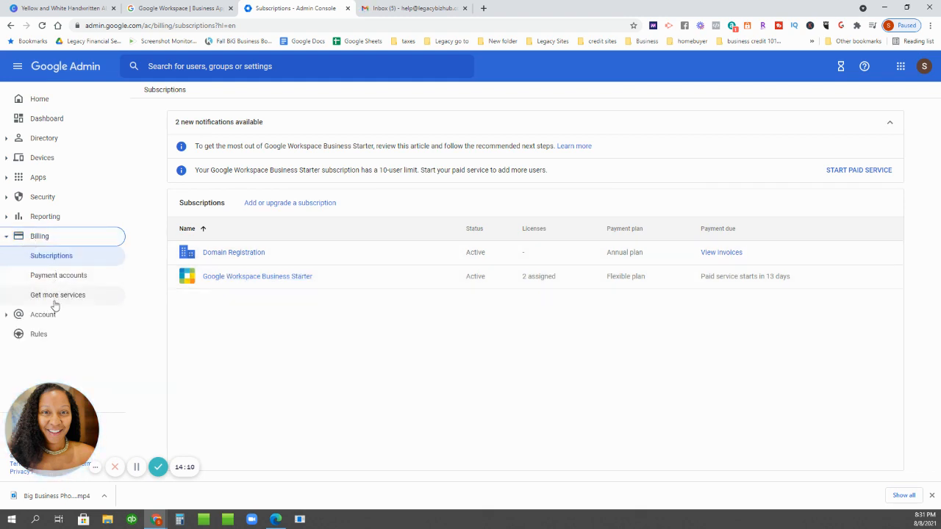
pyautogui.click(74, 314)
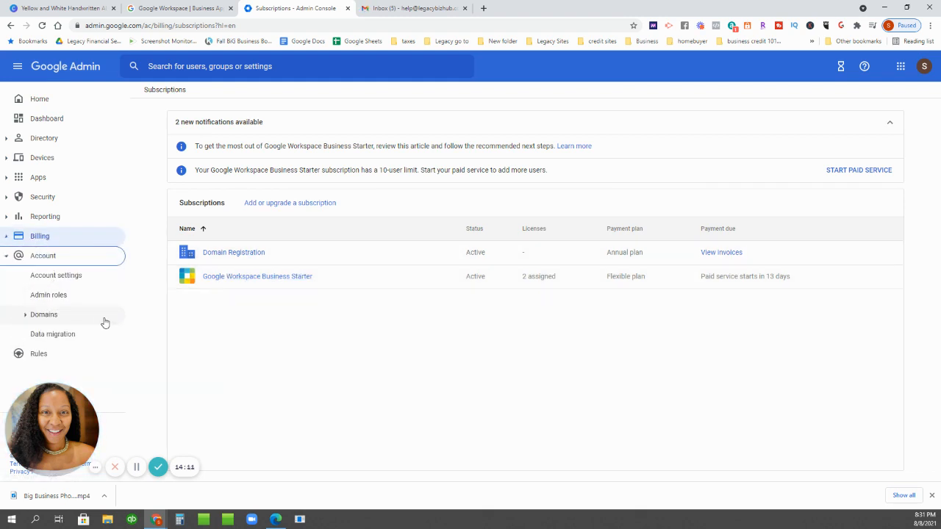
pyautogui.click(44, 256)
pyautogui.click(42, 235)
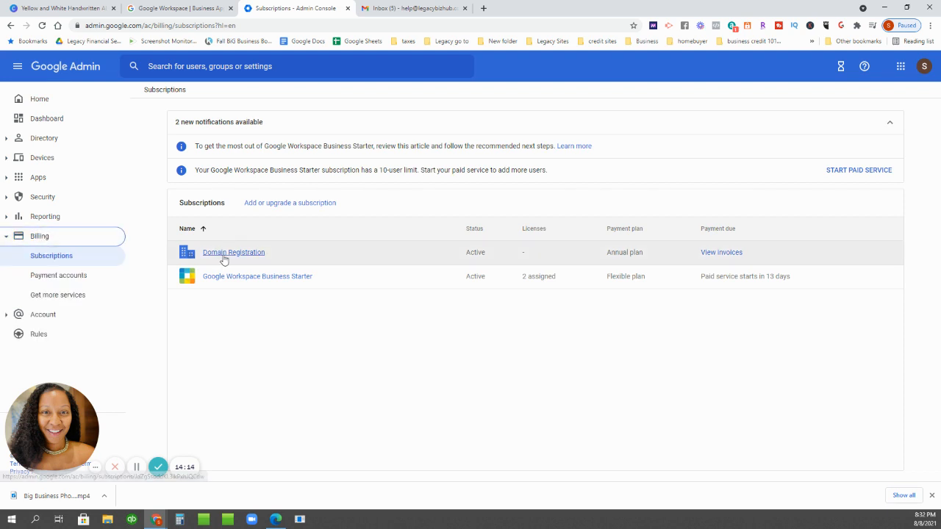
# - Postpone paid service for Business Starter with DO IT LATER and switch to Gmail
pyautogui.click(856, 171)
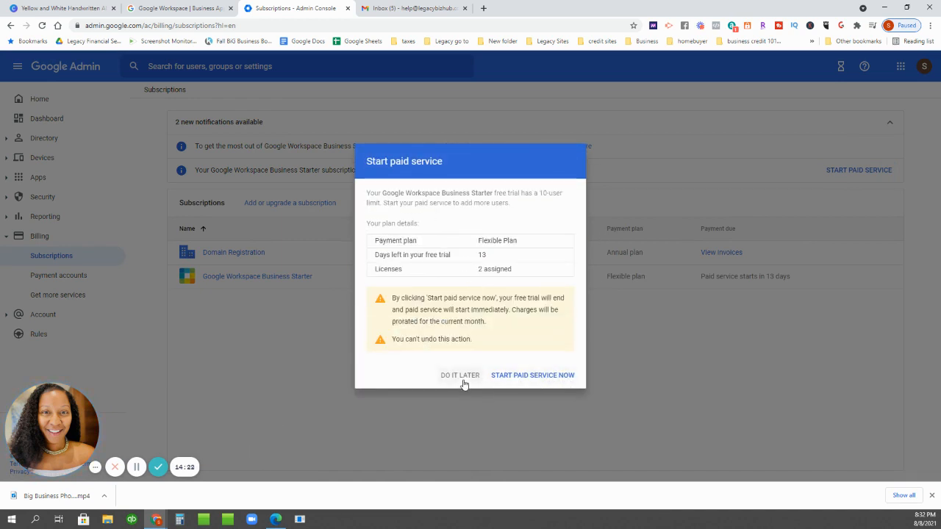
pyautogui.click(460, 375)
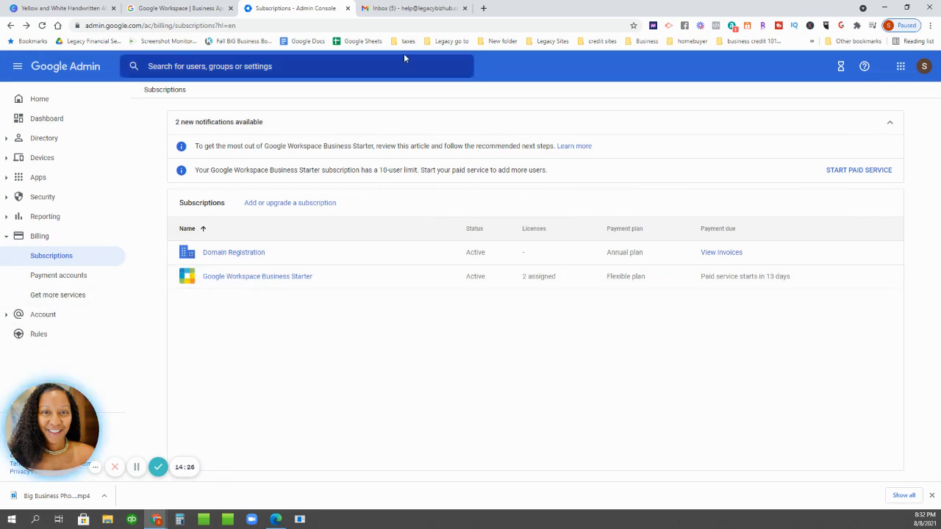
pyautogui.click(423, 12)
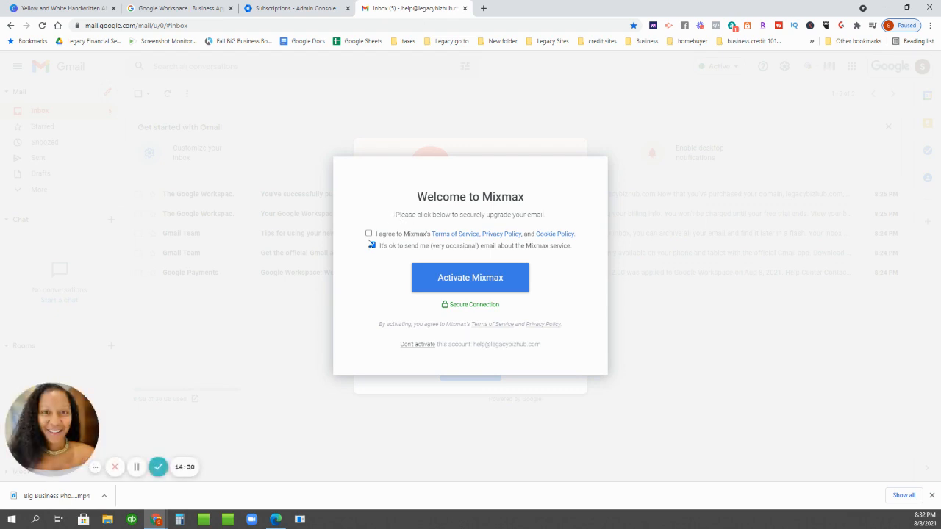
# - Agree to Mixmax's terms, activate Mixmax, and answer No, thanks to its signature
pyautogui.click(369, 233)
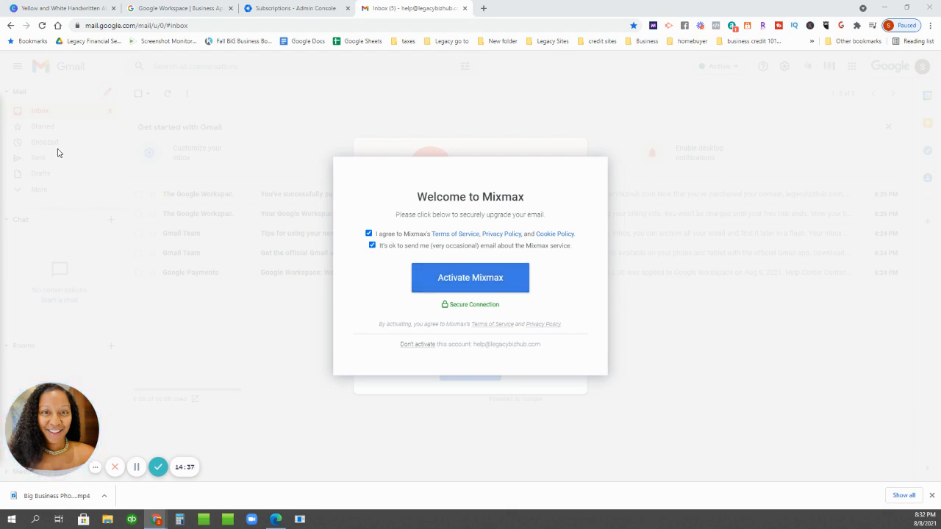
pyautogui.click(473, 288)
pyautogui.click(136, 468)
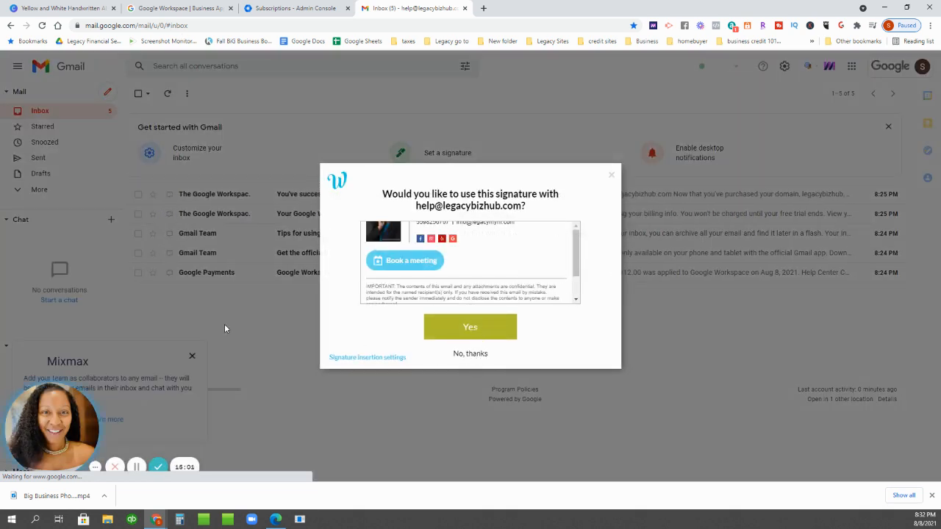
pyautogui.click(471, 354)
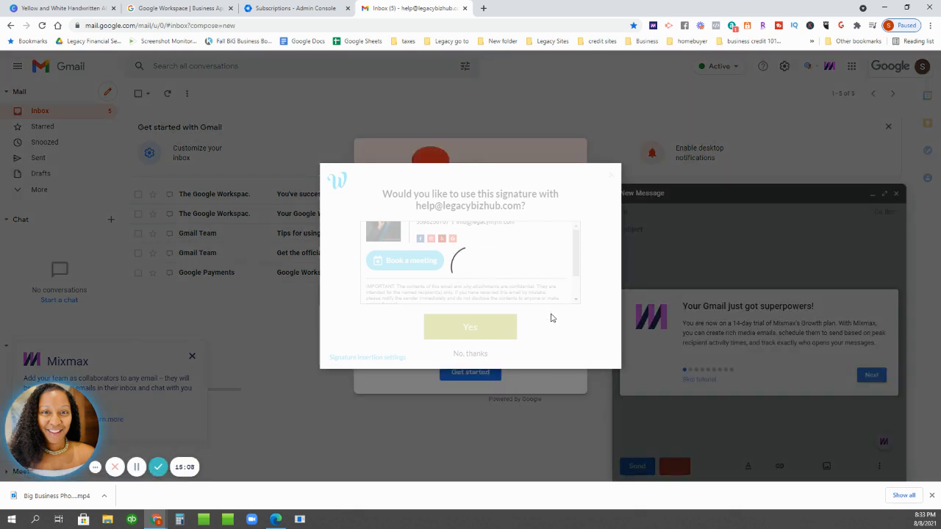
# - Try loading legacybizhub.com in a new tab, then return to the Admin Console tab
pyautogui.click(482, 8)
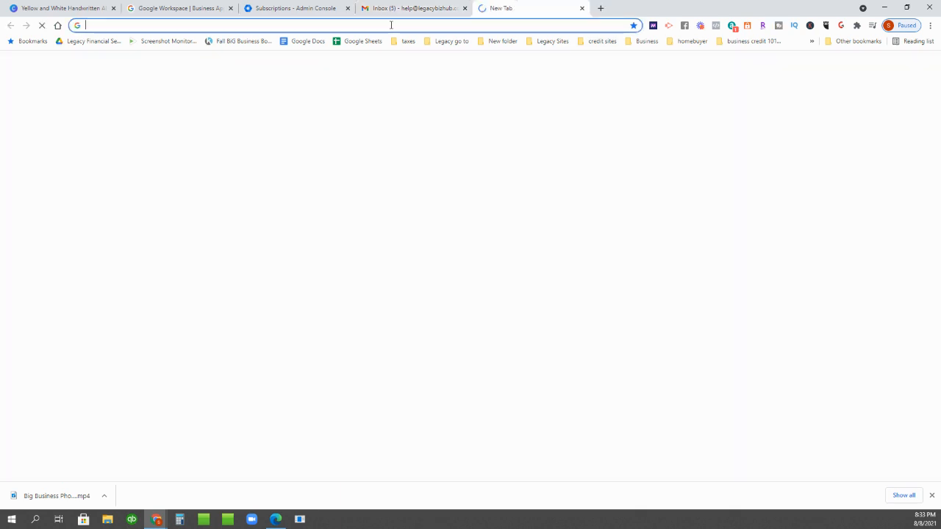
pyautogui.write('legacybizhub.com')
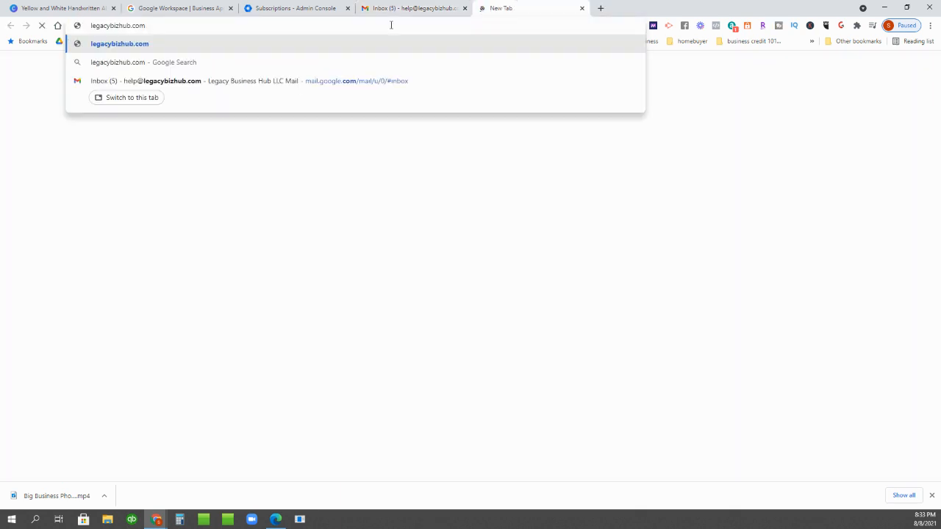
pyautogui.press('Return')
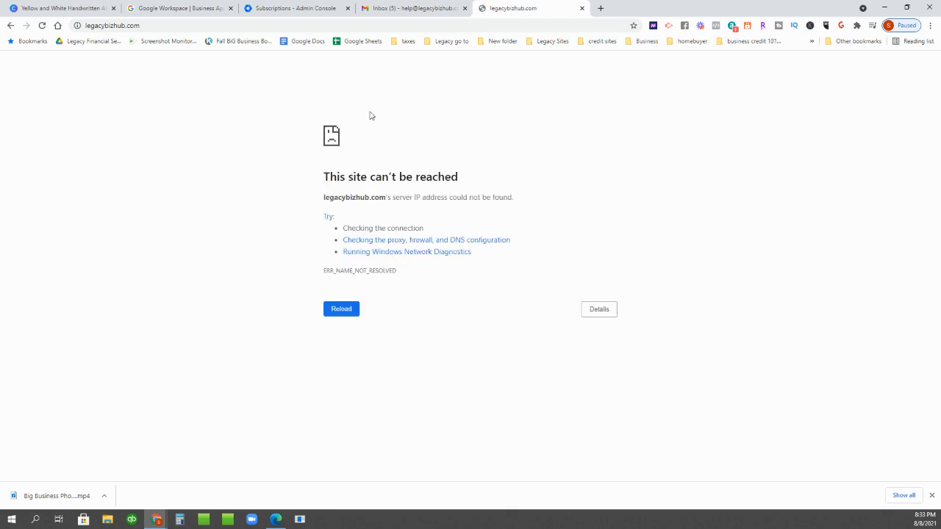
pyautogui.click(299, 9)
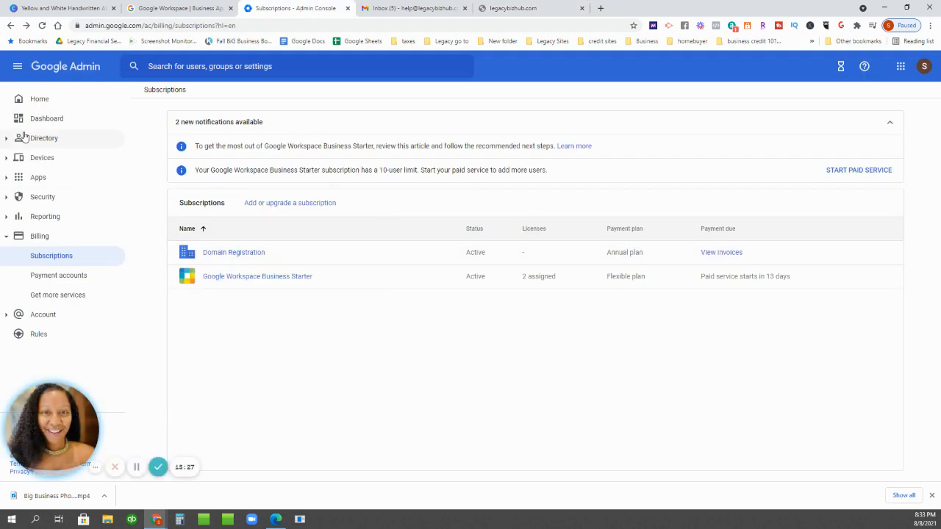
# - Review the Admin console home overview, then switch to the legacybizhub.com tab
pyautogui.click(40, 101)
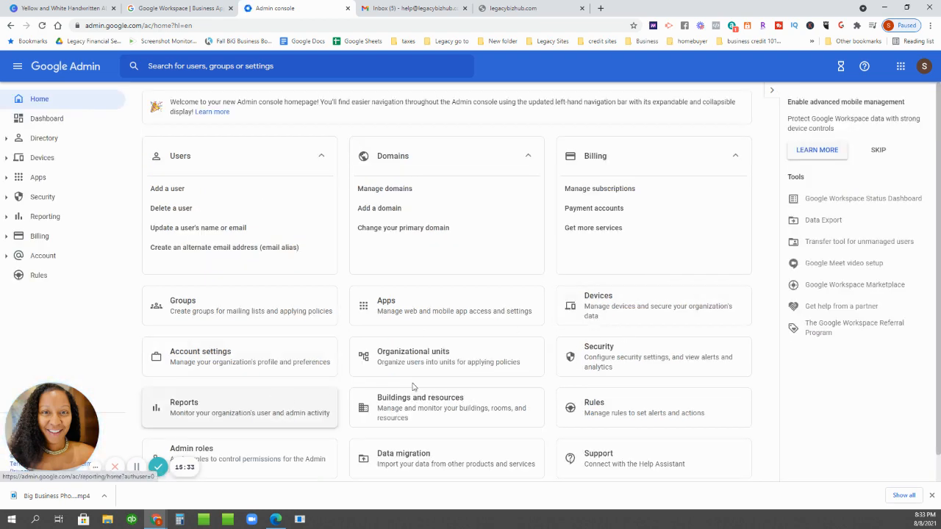
pyautogui.scroll(-1, 678, 354)
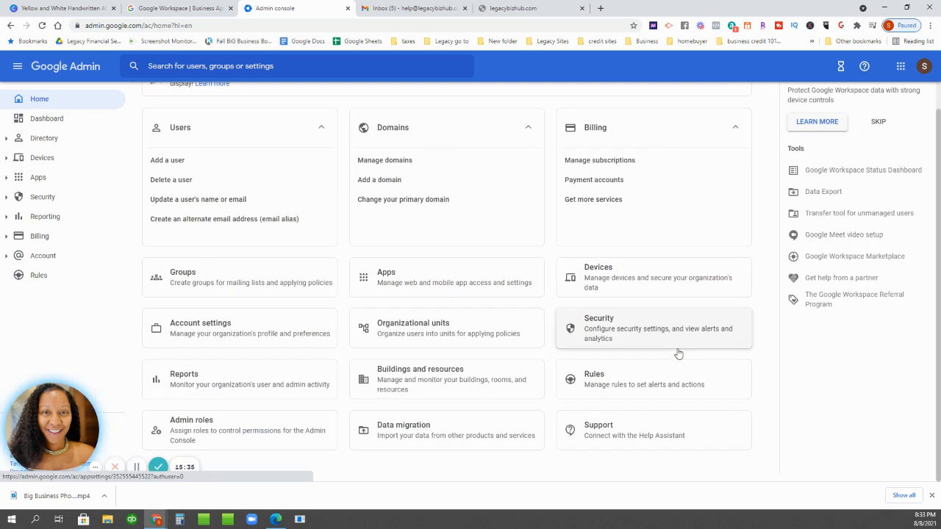
pyautogui.scroll(1, 678, 354)
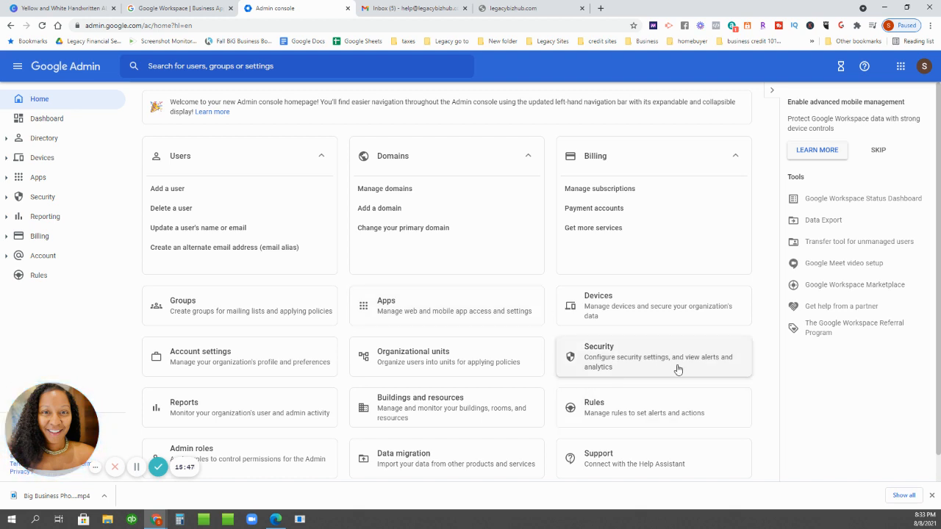
pyautogui.click(514, 9)
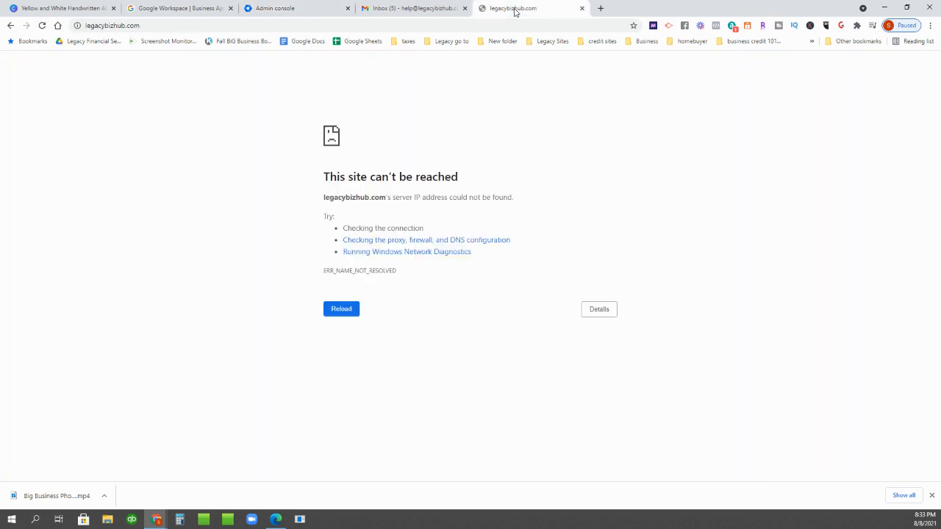
# - Reload legacybizhub.com after visiting the Admin console tab; it still shows 'This site can't be reached'
pyautogui.click(129, 27)
pyautogui.click(90, 25)
pyautogui.click(273, 8)
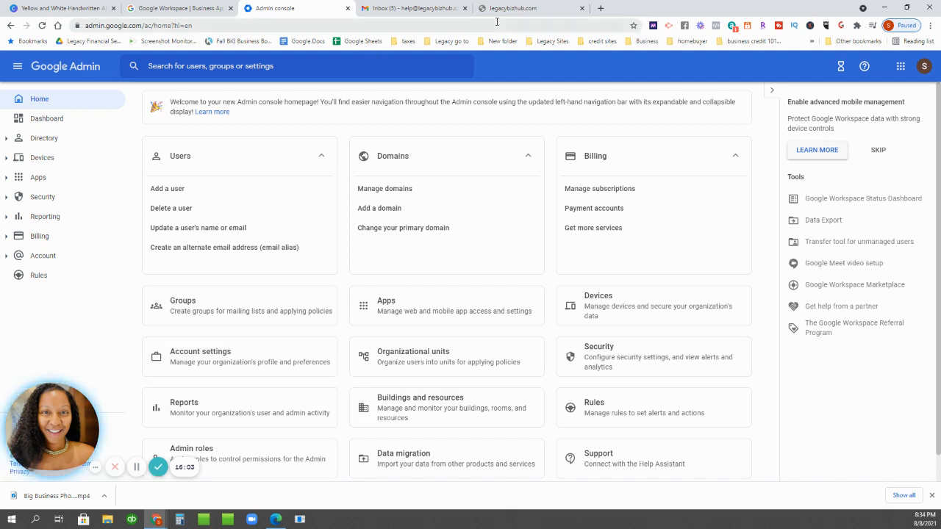
pyautogui.click(525, 10)
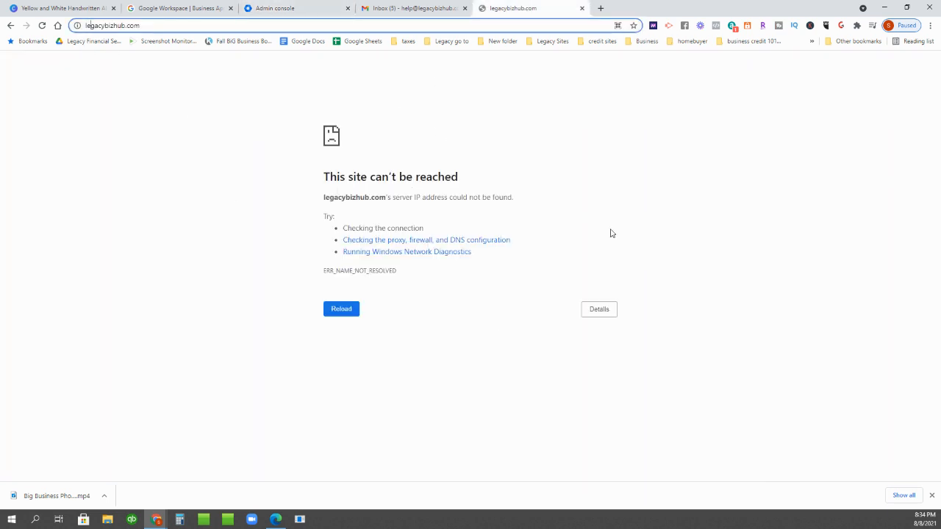
pyautogui.click(103, 25)
pyautogui.press('Return')
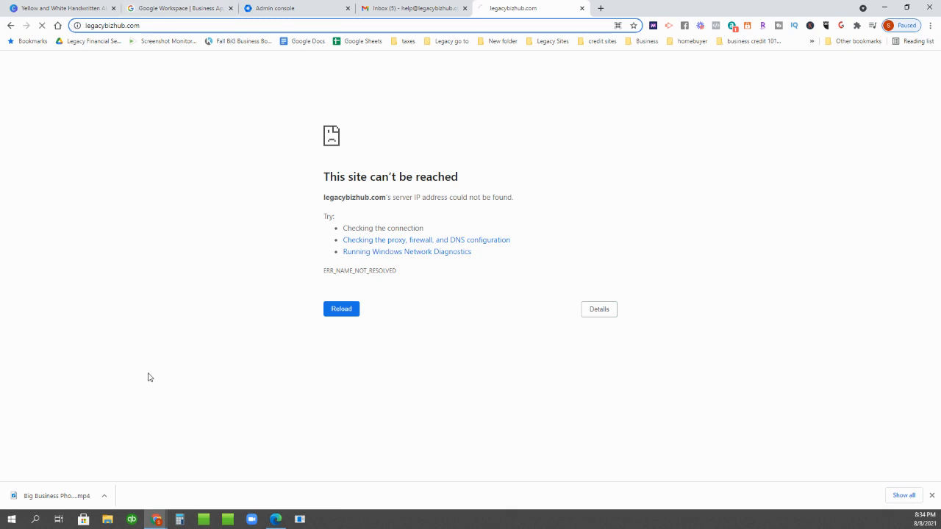